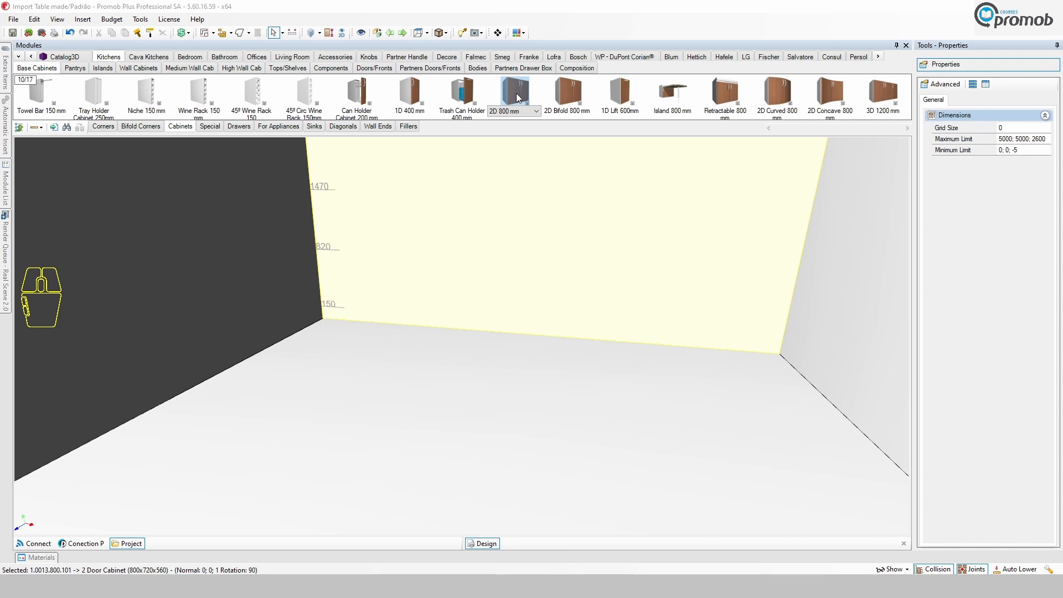
Place the 2D 800 mm base cabinet against the back wall of the room.
drag(516, 93, 442, 326)
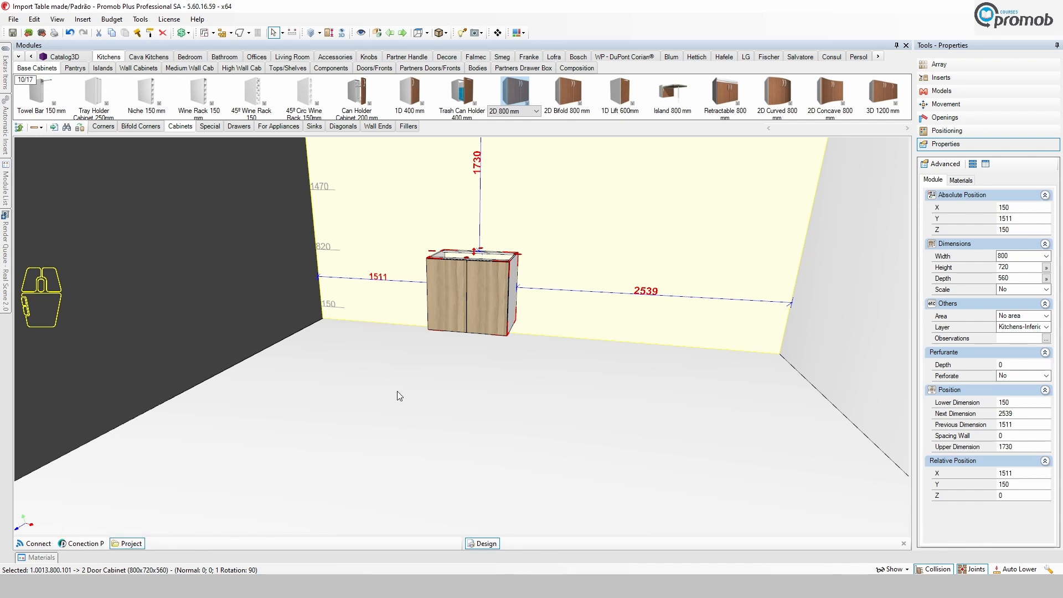
Check the wood texture images in the First test Colours folder, then open the Promob Revest Piece Catalog and add a new piece.
click(194, 586)
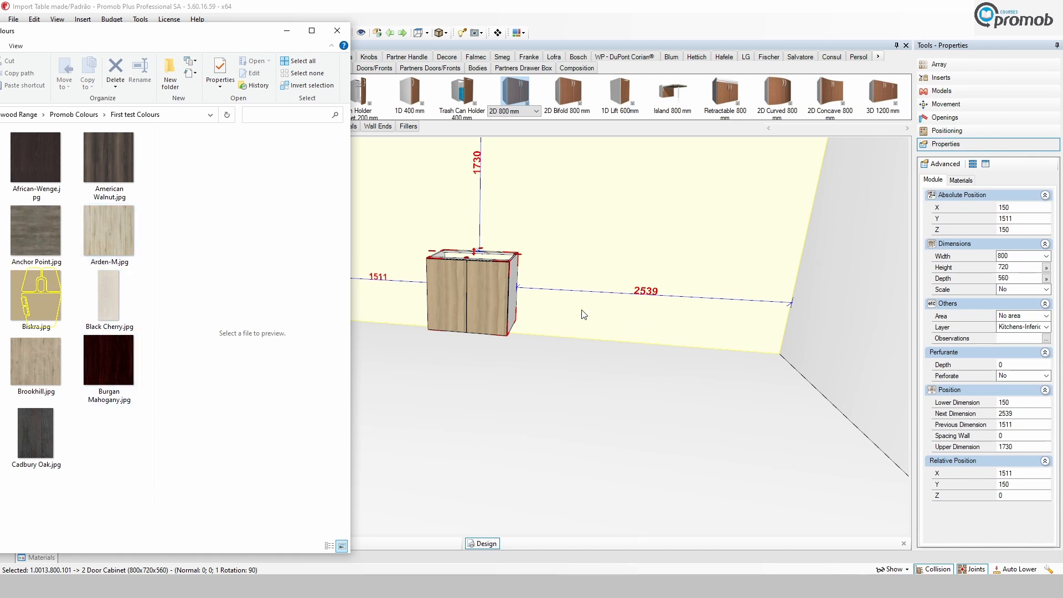
click(291, 584)
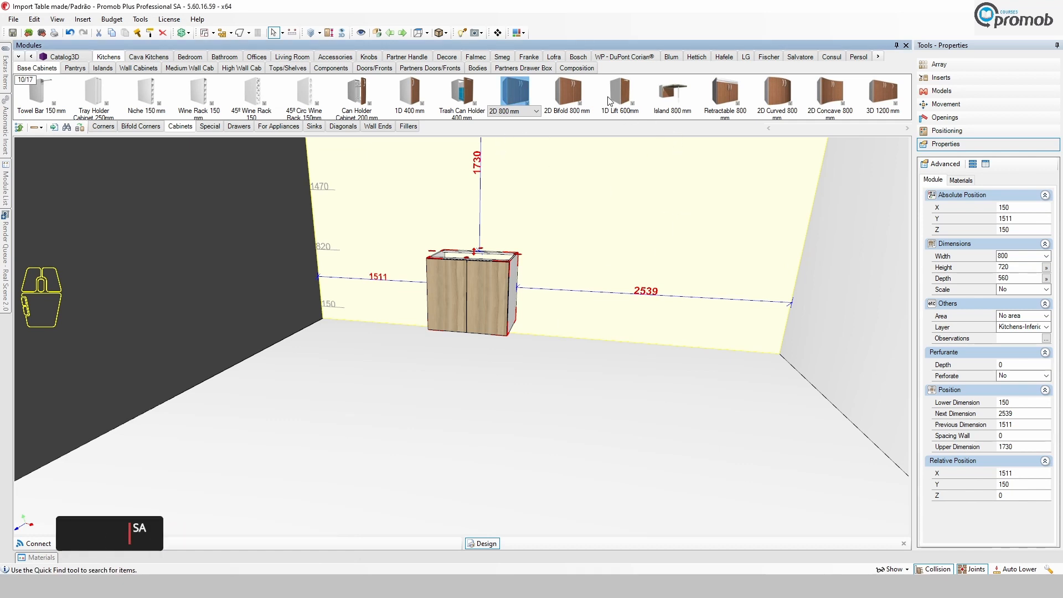
click(499, 33)
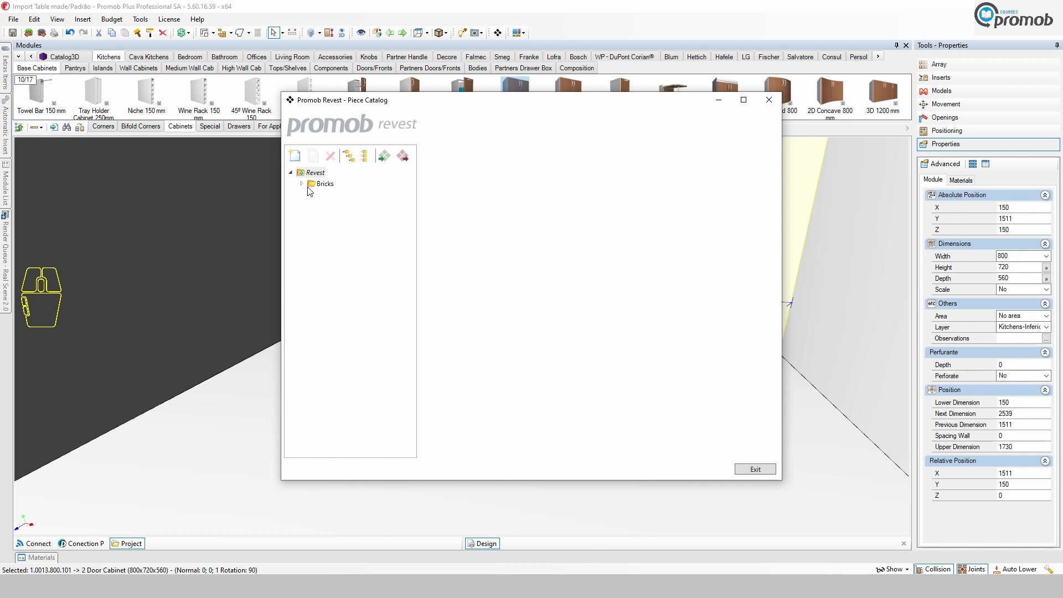
click(295, 157)
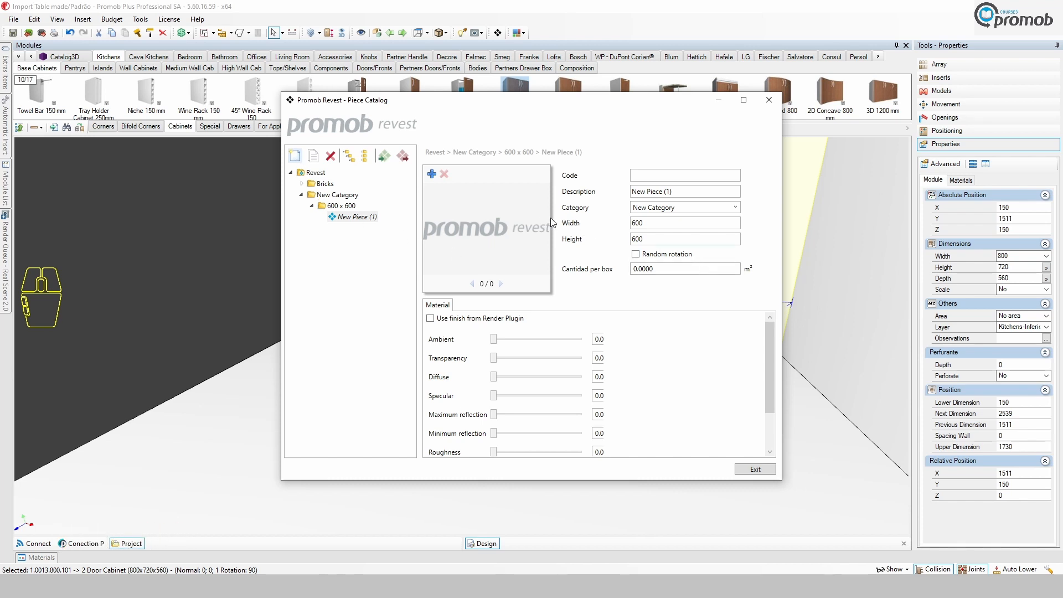
Set the new piece's category to a new category named Wood GP.
click(735, 207)
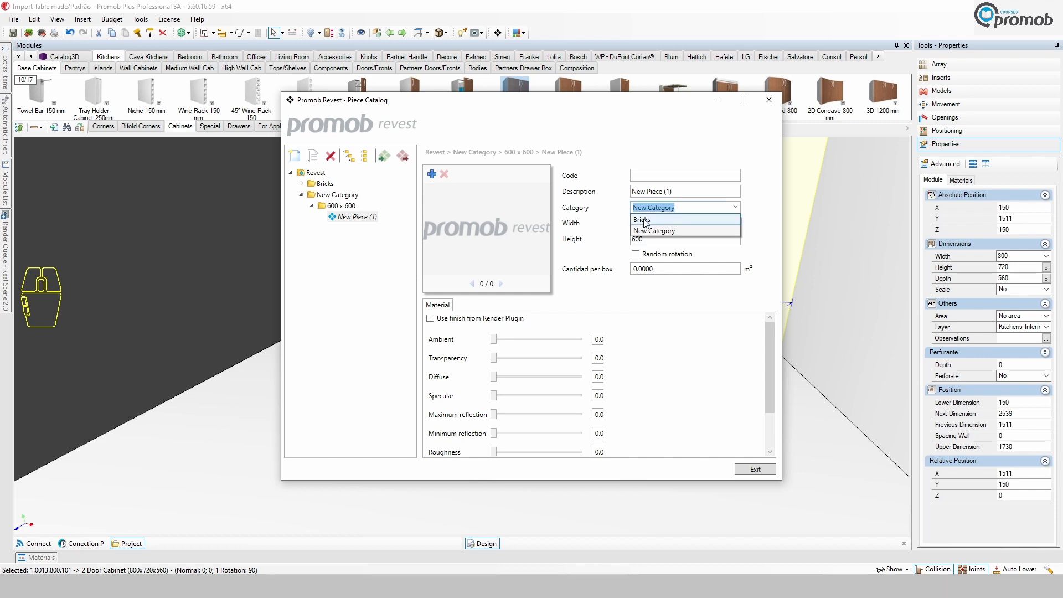
click(662, 229)
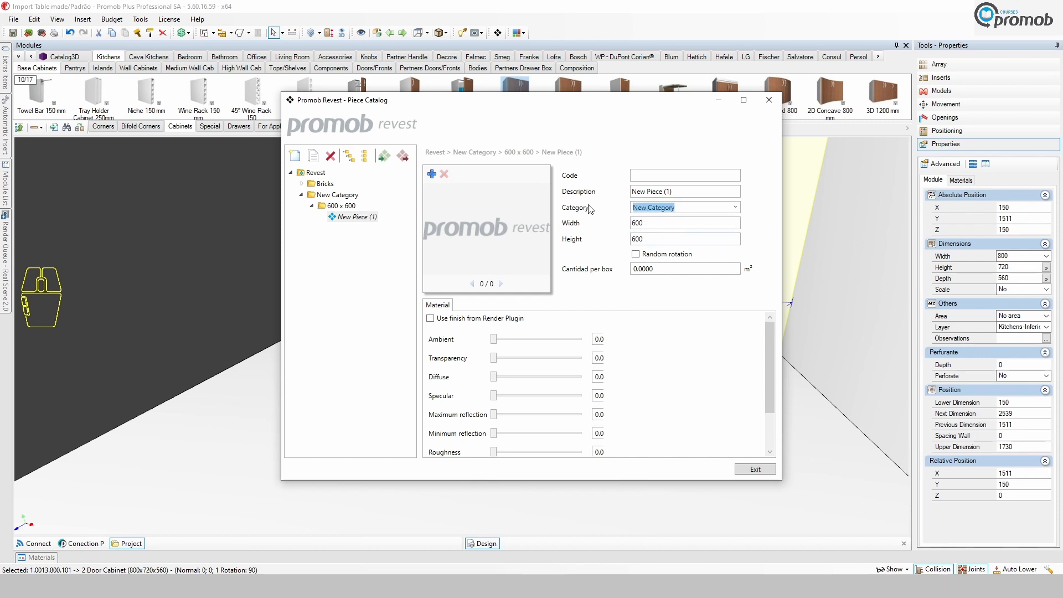
text(Wood)
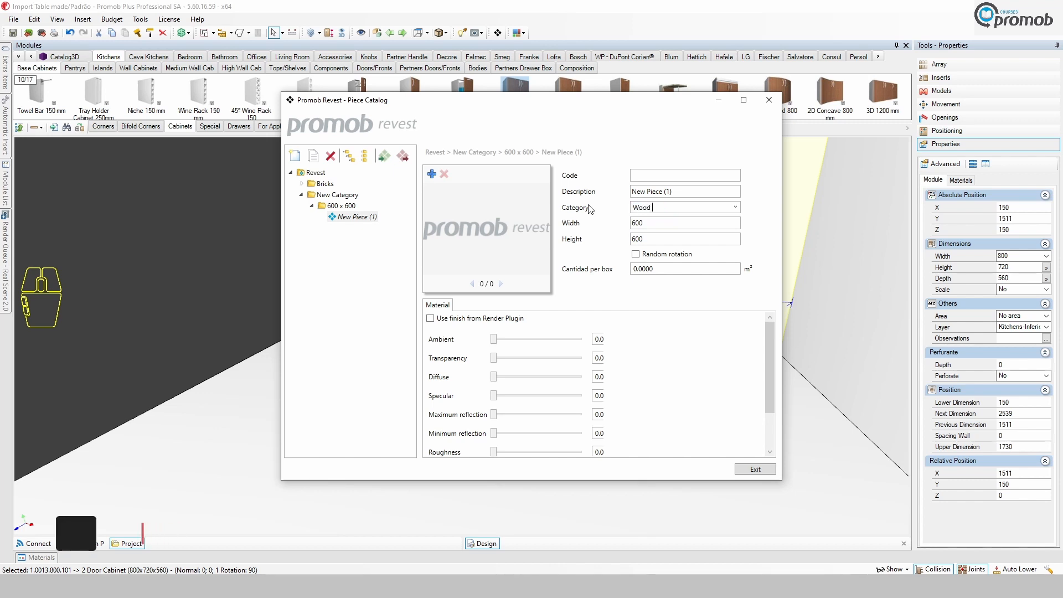
text( GP)
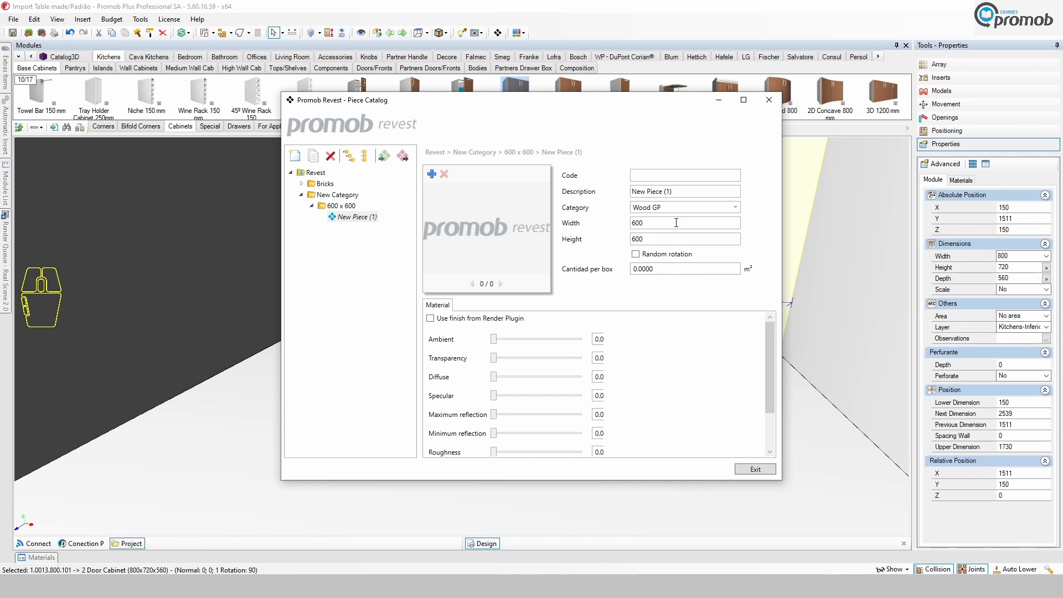
Add the Brookhill.jpg texture image from the First test Colours folder to the piece.
click(432, 174)
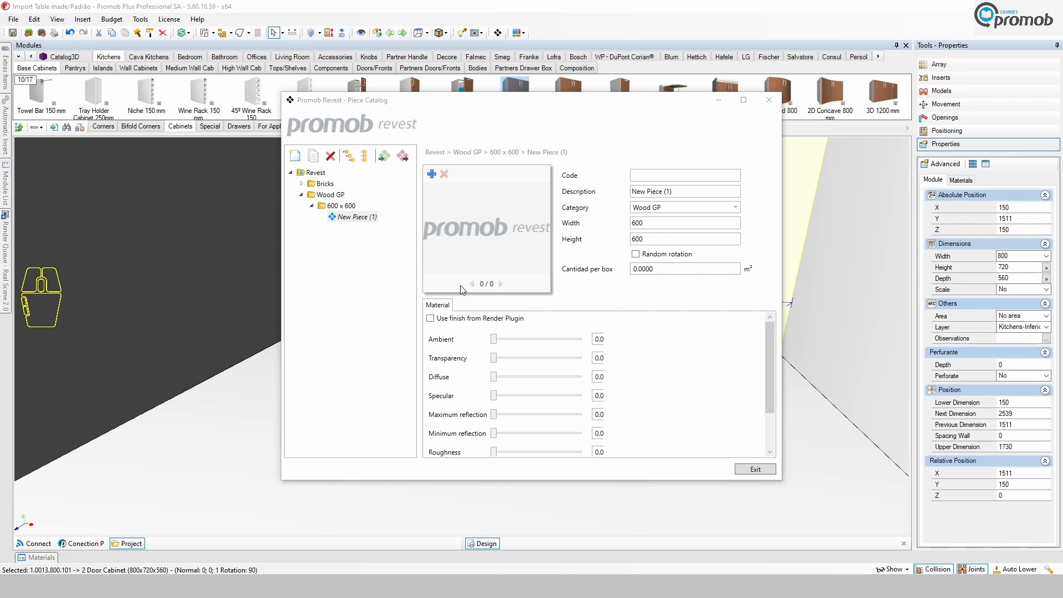
click(432, 174)
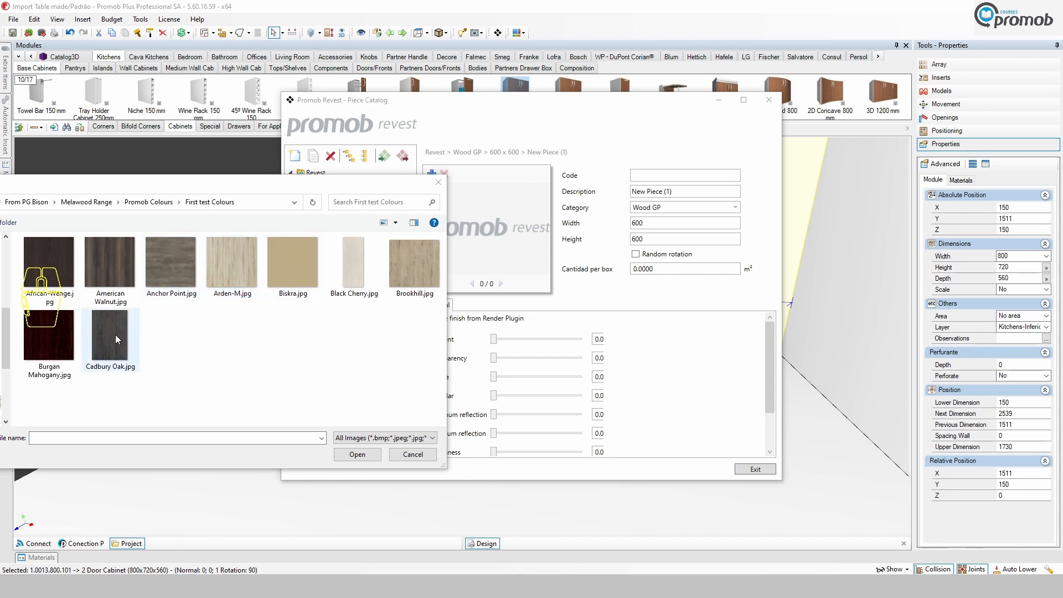
click(413, 267)
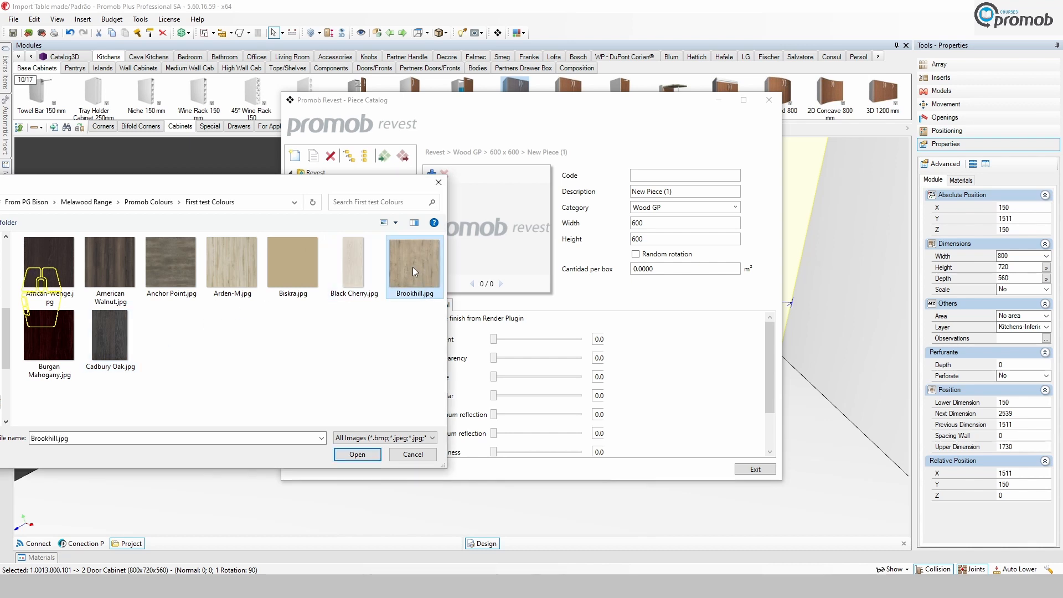
click(357, 454)
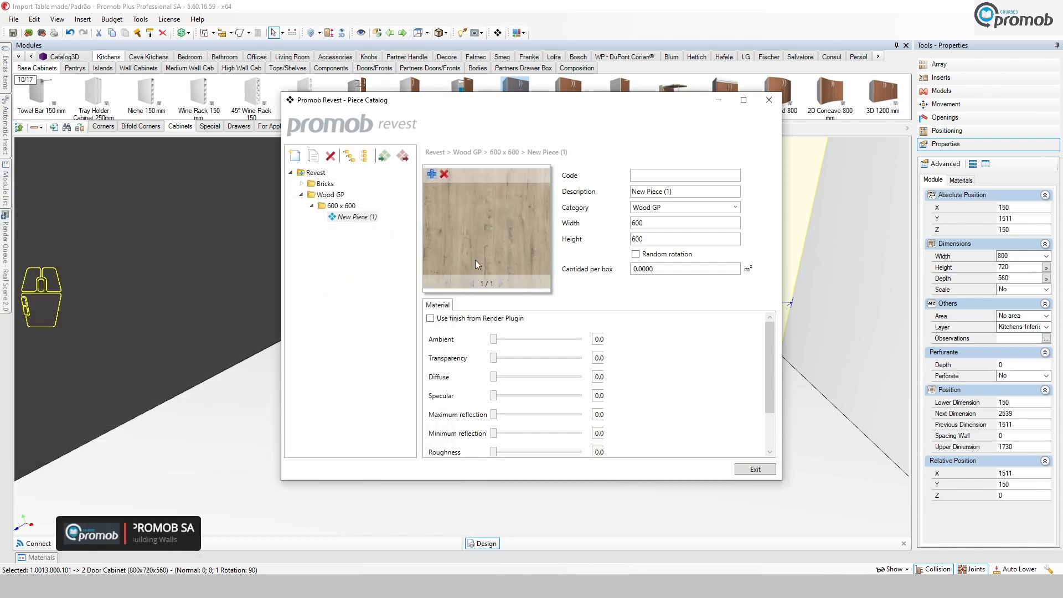
Set the piece's code and description to Brookhill.
click(649, 176)
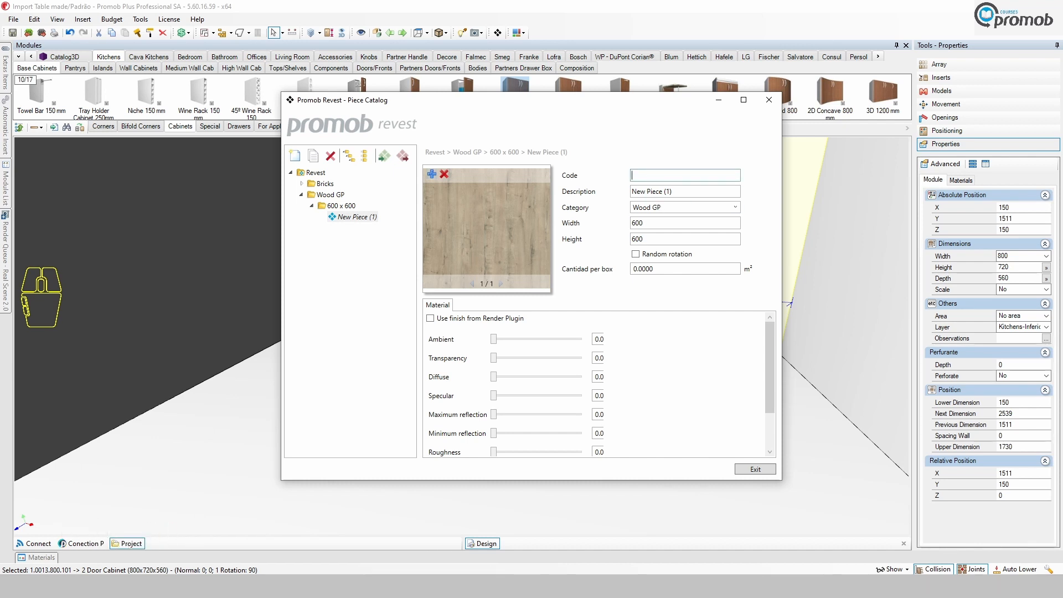
text(Brookhill)
double_click(659, 176)
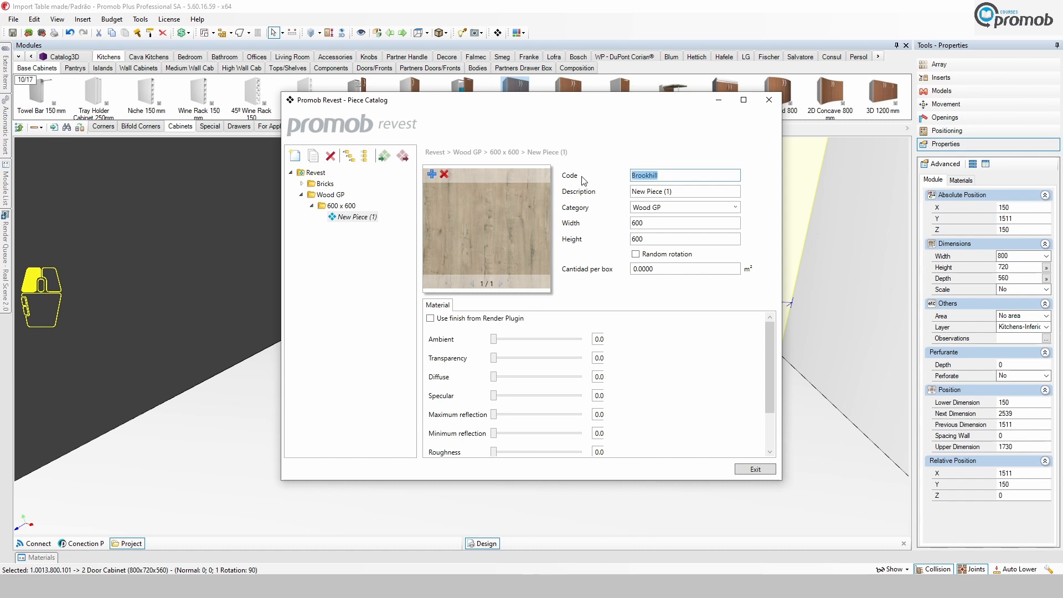
right_click(648, 176)
click(676, 195)
drag(632, 191, 672, 195)
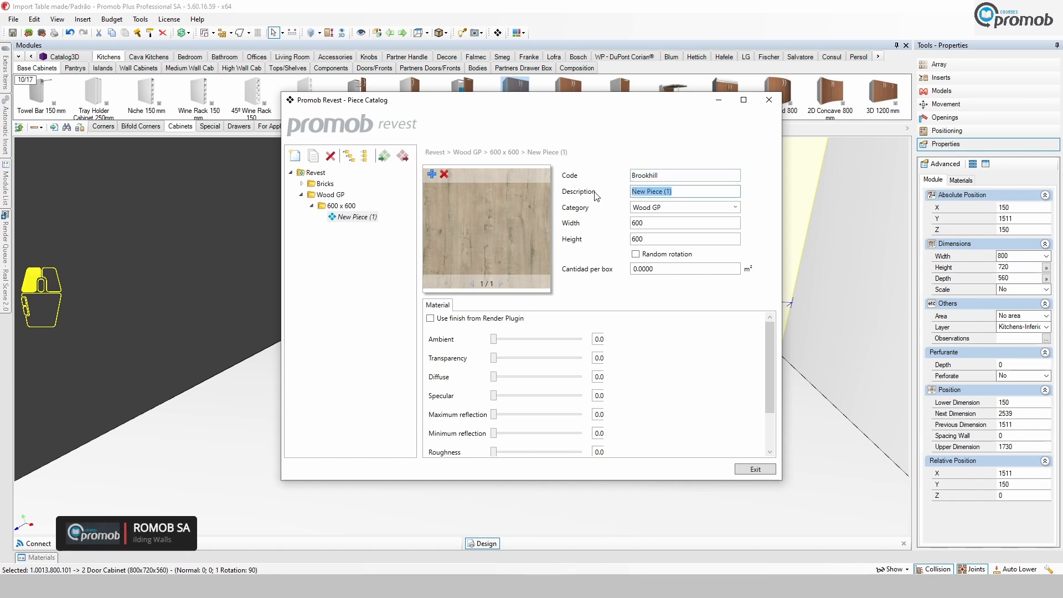
right_click(671, 196)
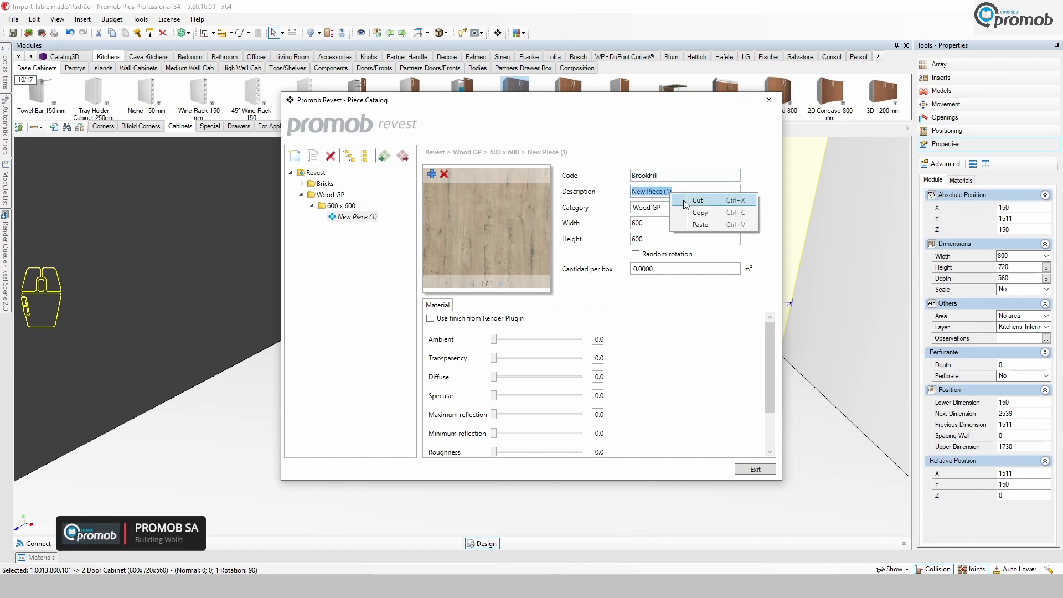
click(703, 224)
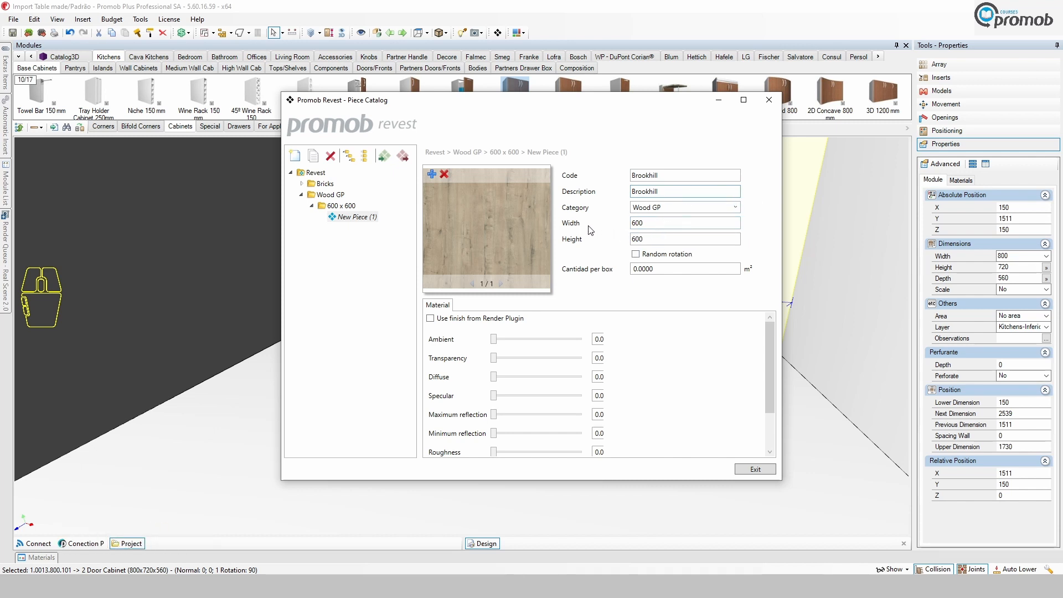
Set the Brookhill piece to 600 wide by 1000 high and exit the catalog.
click(652, 222)
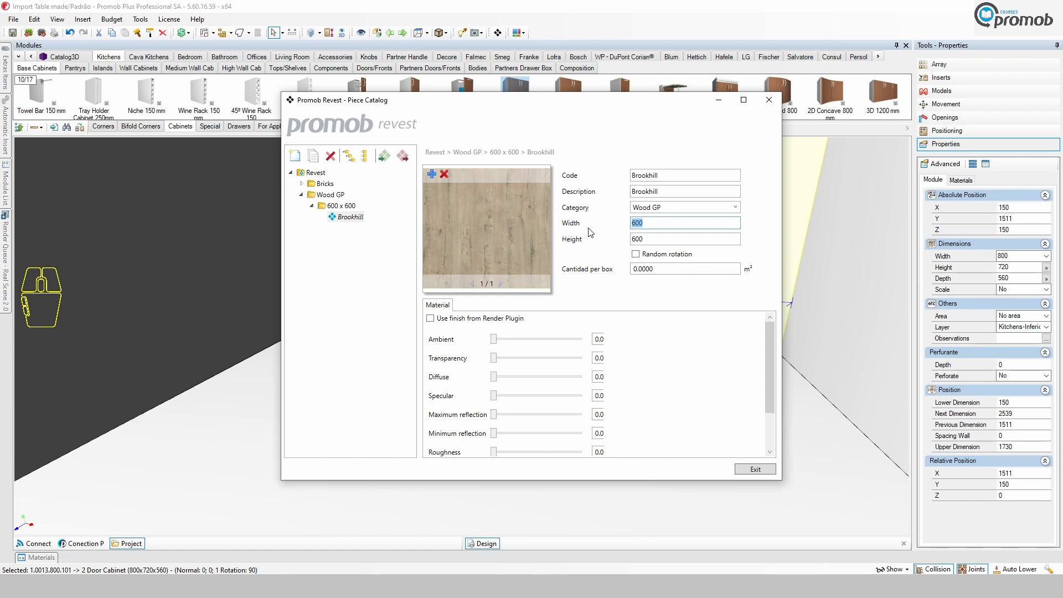
text(800)
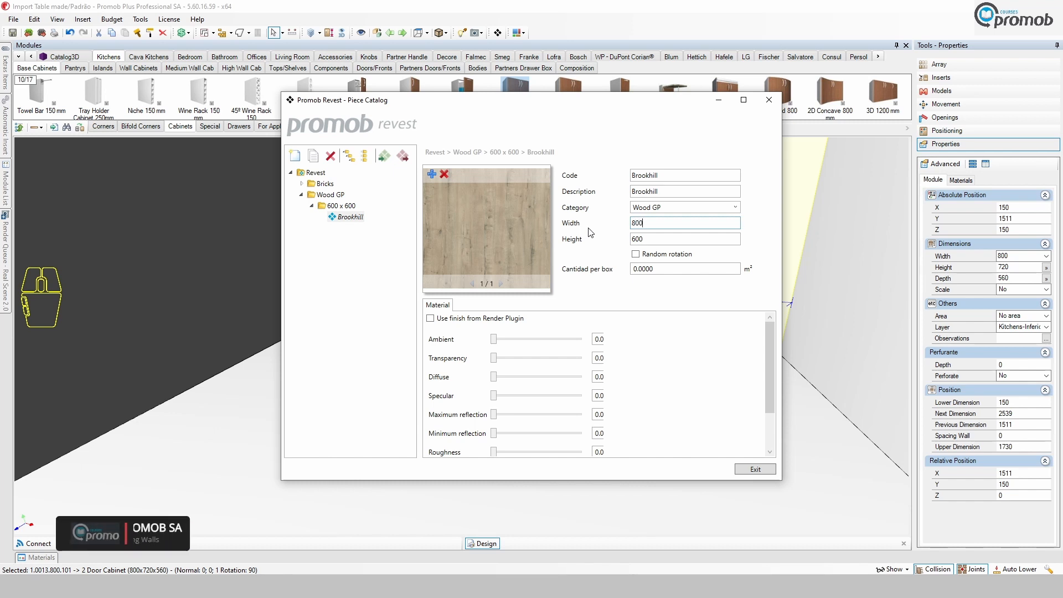
click(655, 240)
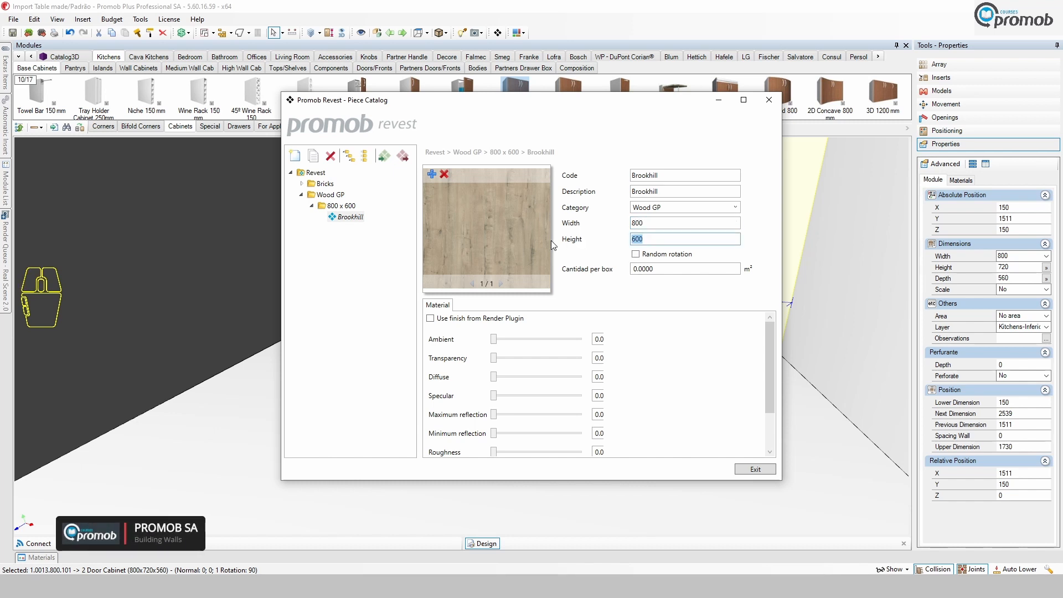
text(1)
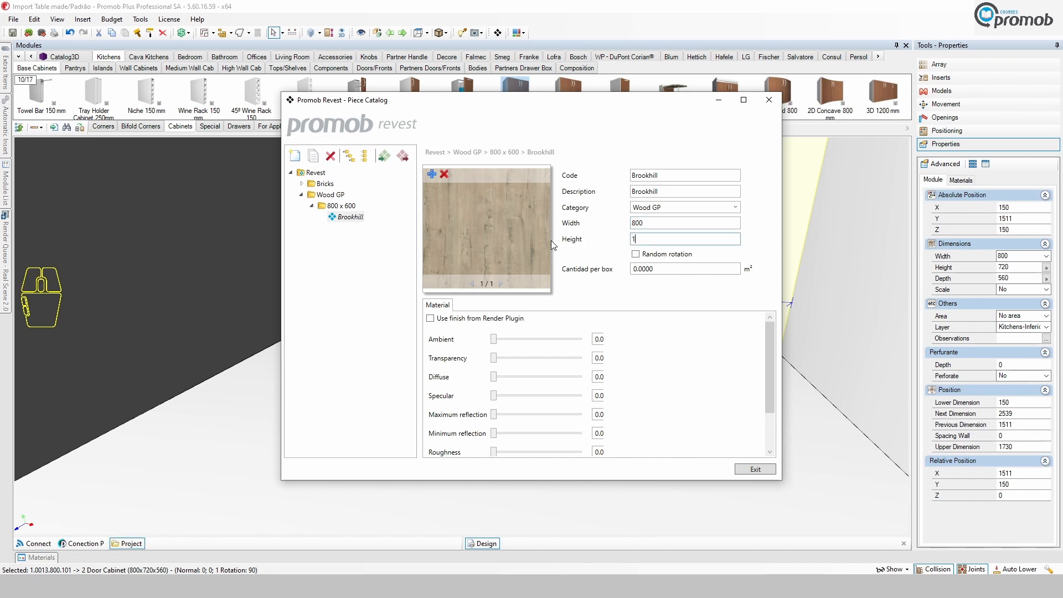
text(000)
click(649, 225)
text(6)
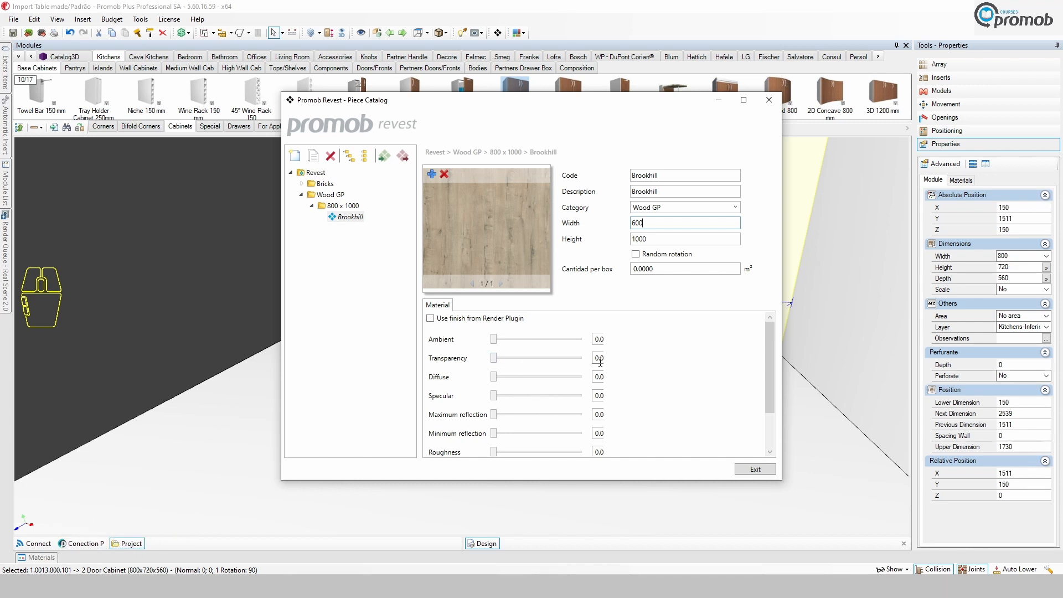
click(756, 470)
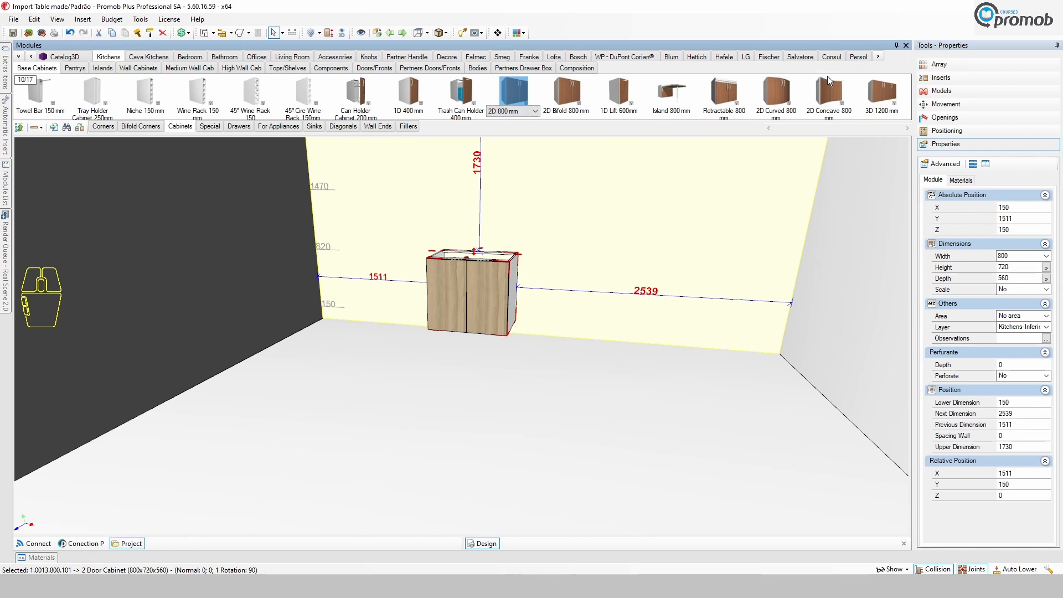
Insert the Brookhill piece from the Revest Wood GP group onto the back wall as an individual piece.
click(880, 58)
click(880, 58)
click(855, 56)
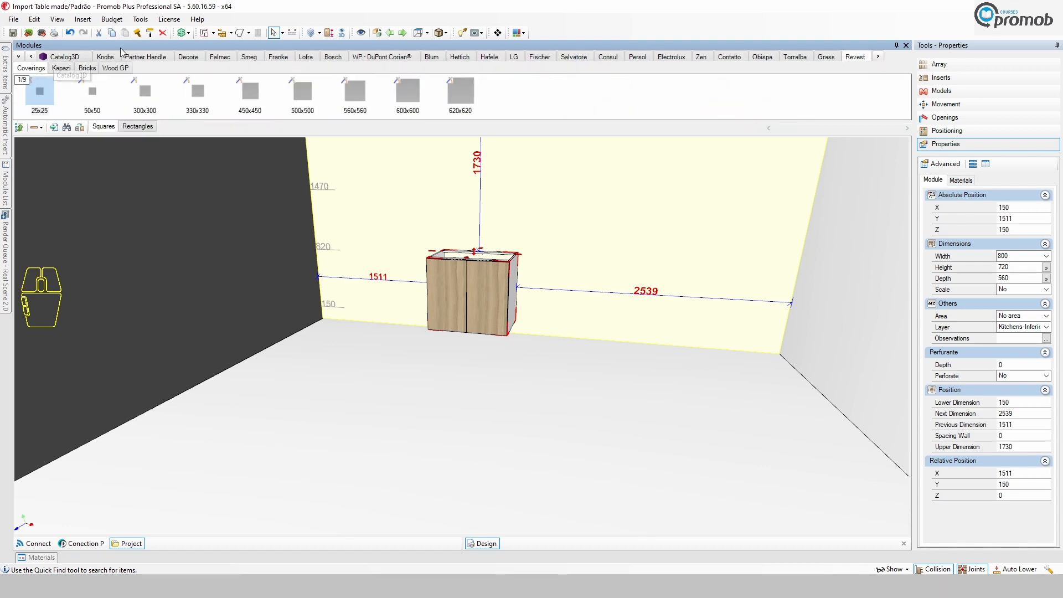
click(61, 67)
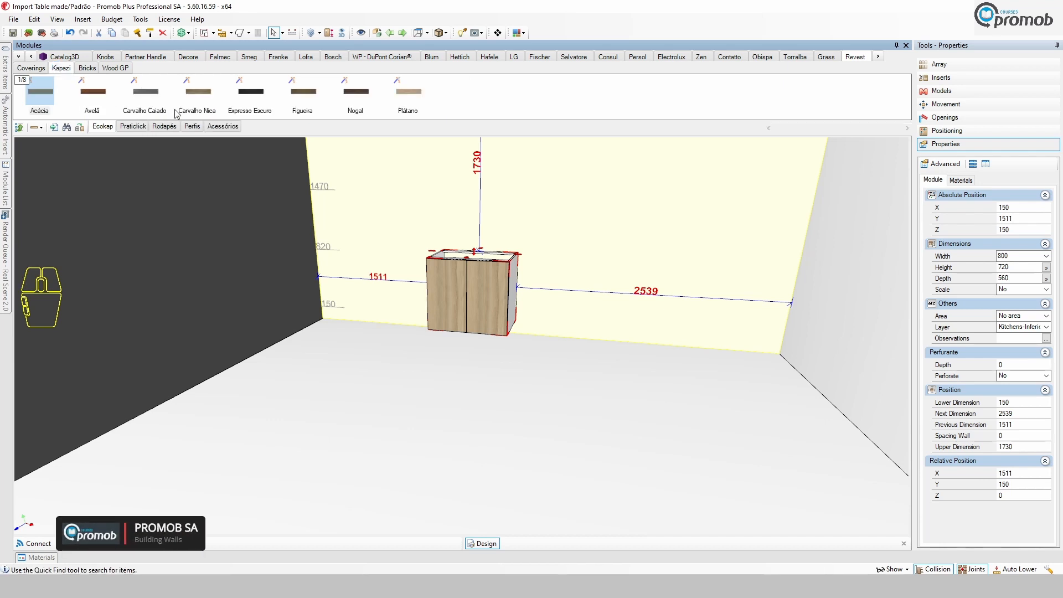
click(87, 67)
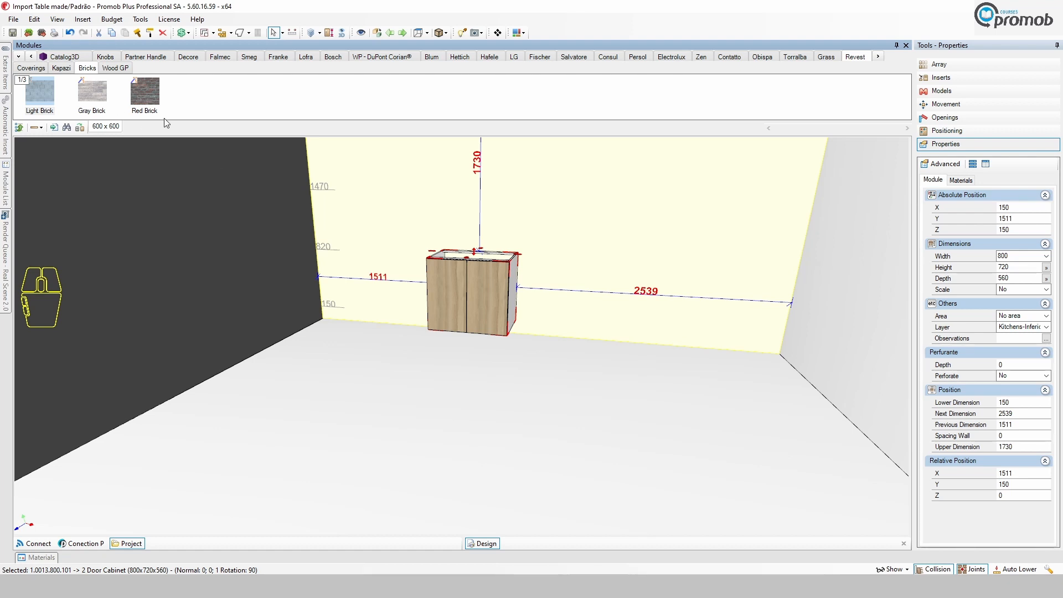
click(117, 69)
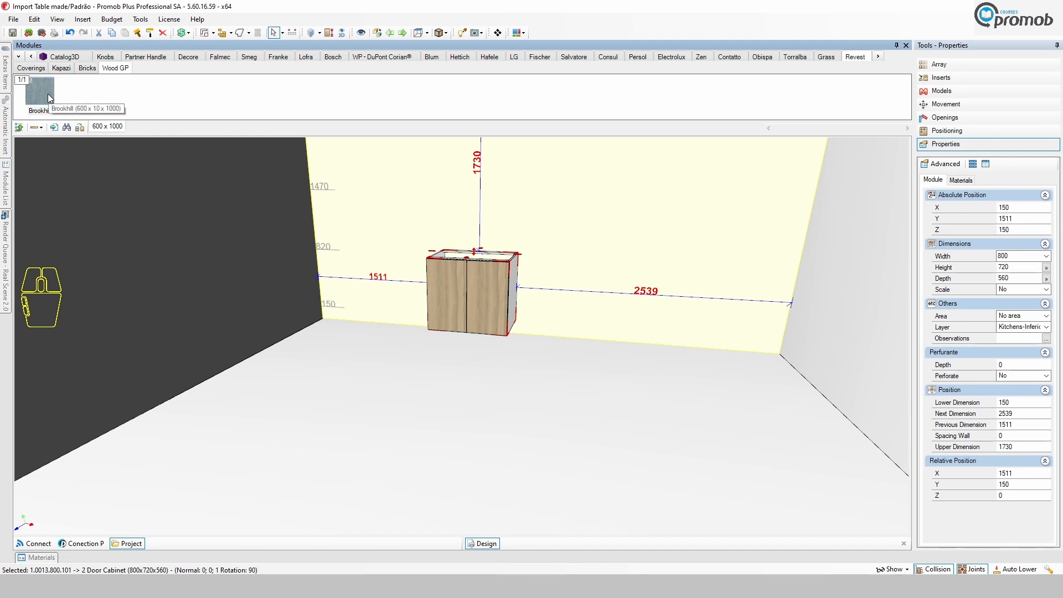
drag(47, 94, 665, 299)
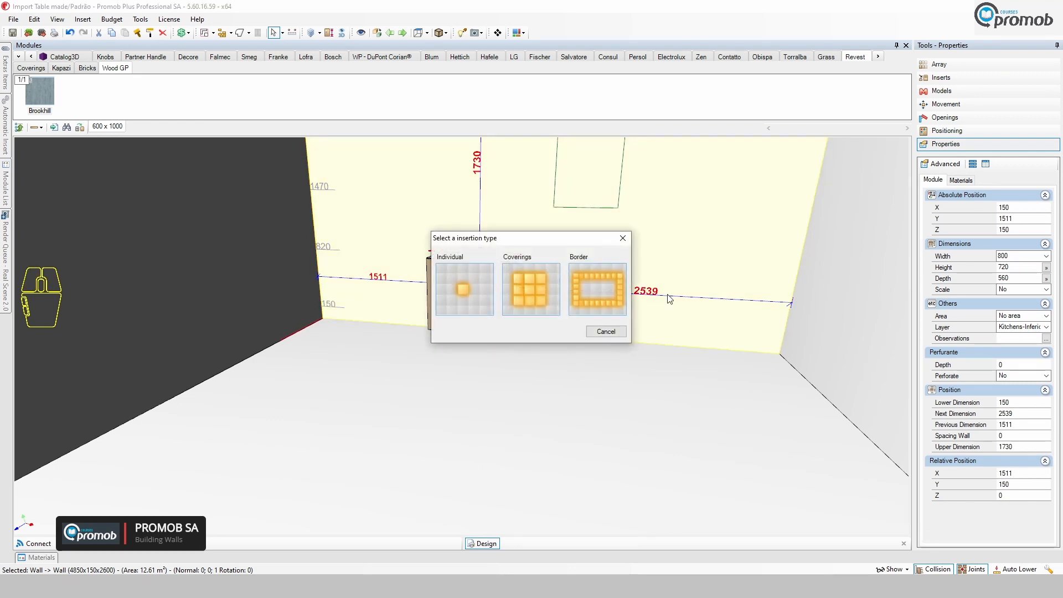
click(461, 281)
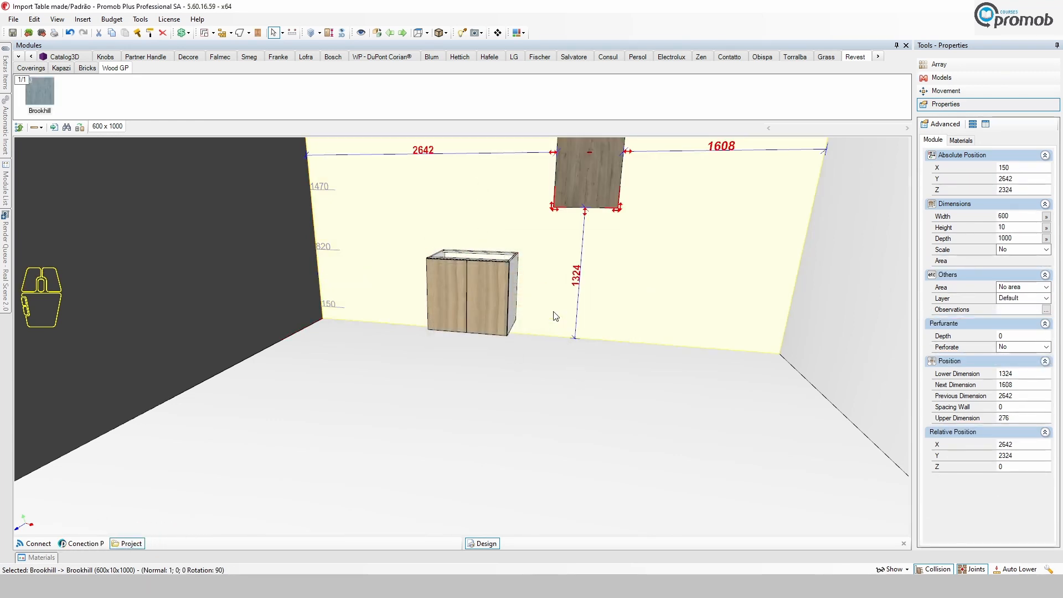
Copy the material of the Brookhill wall piece with the material copy tool.
scroll(587, 311, up, 3)
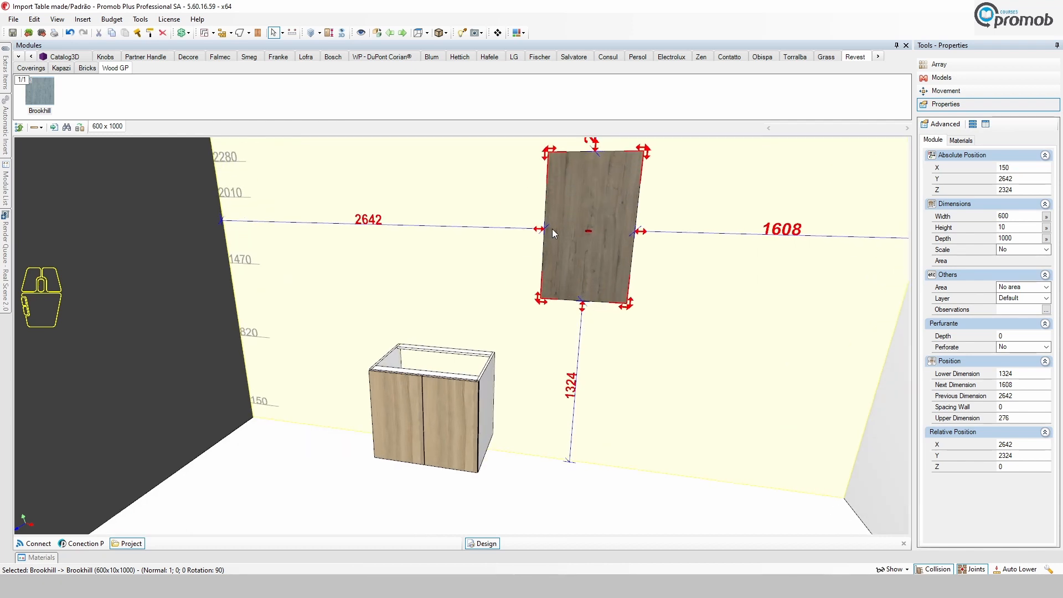
click(611, 373)
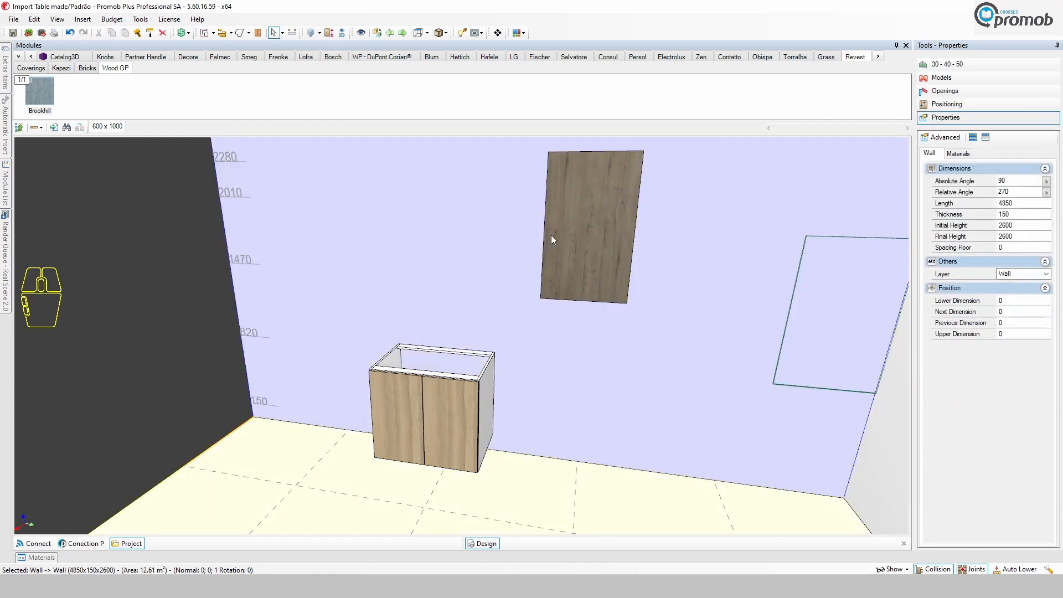
click(581, 251)
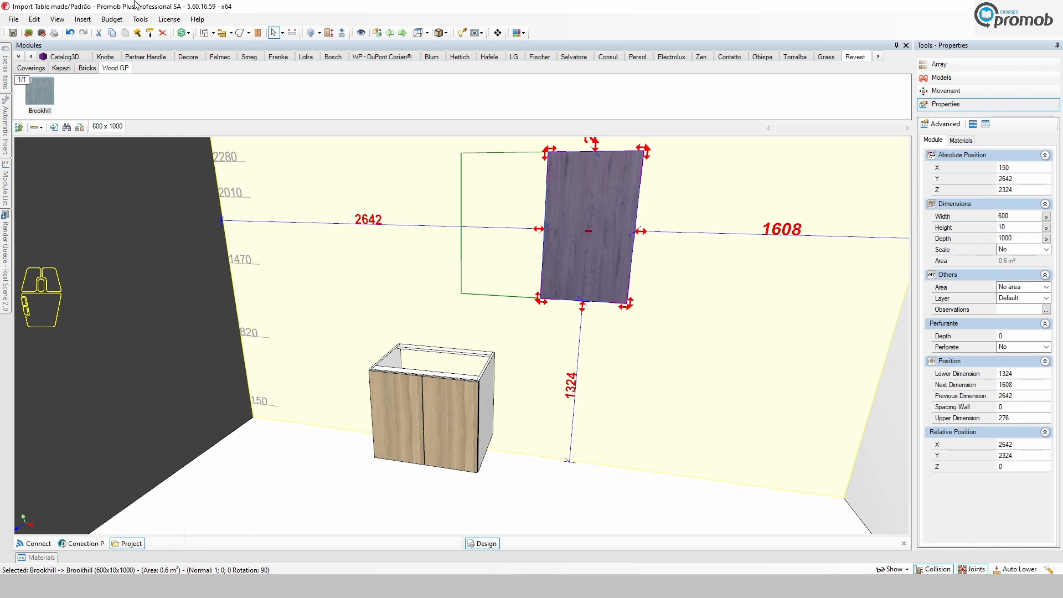
click(137, 32)
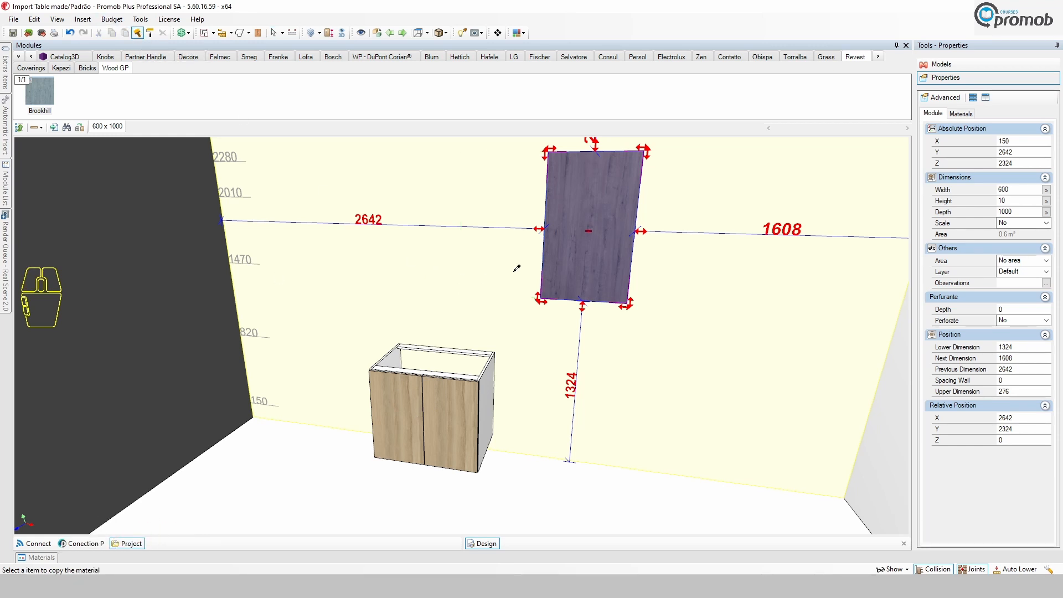
click(609, 199)
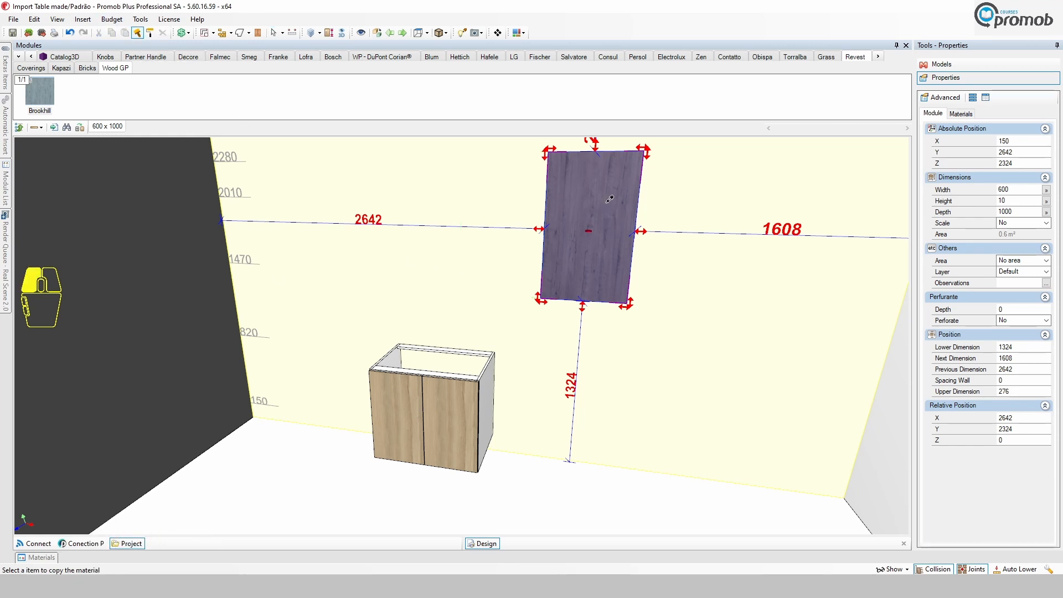
Apply the copied Brookhill material to both doors of the base cabinet.
click(453, 420)
click(549, 294)
click(520, 330)
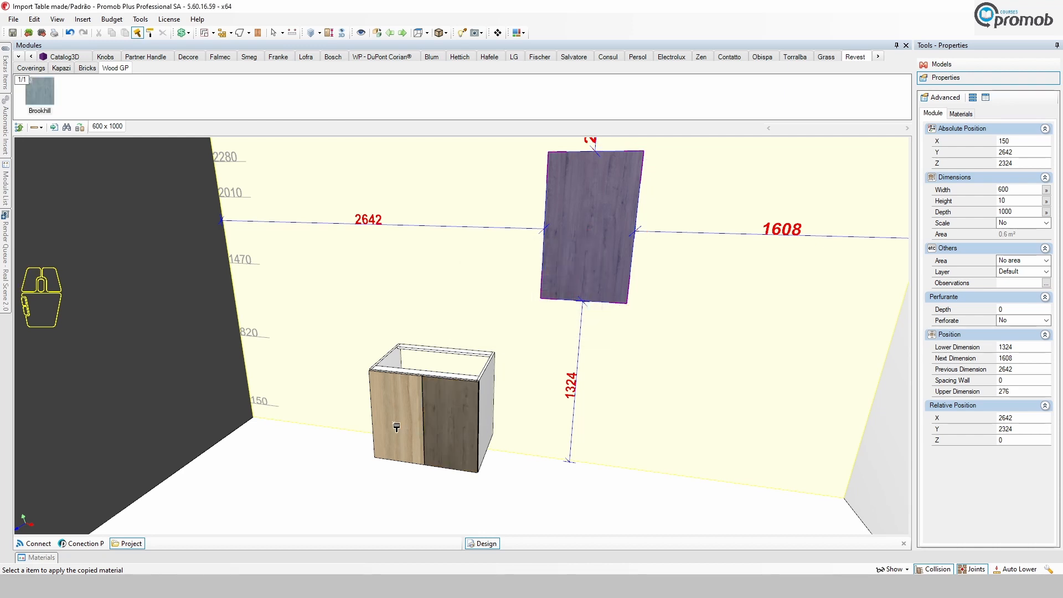
click(396, 417)
click(565, 295)
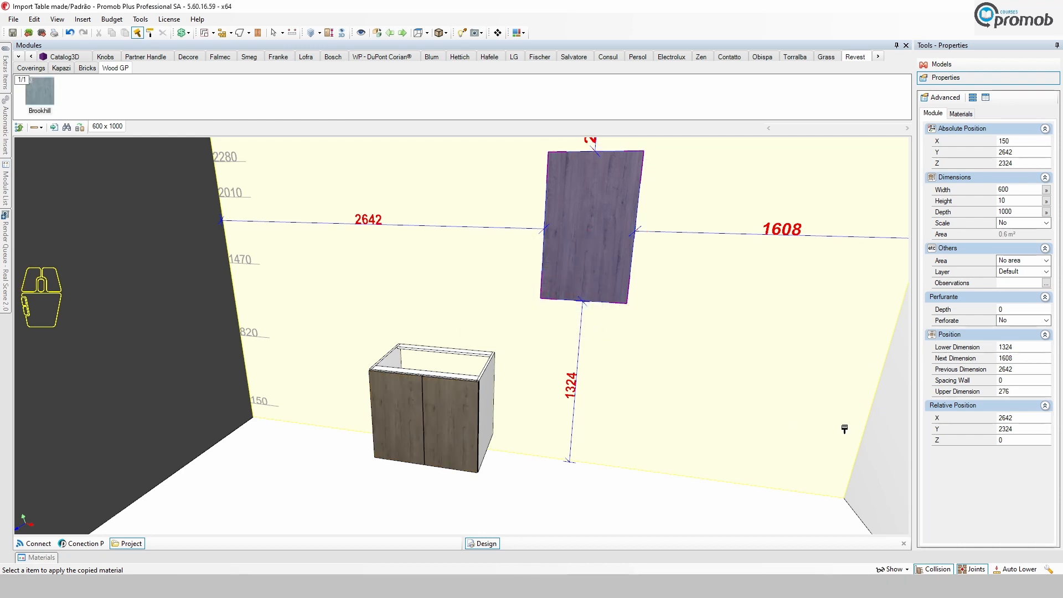
Delete the Brookhill texture piece from the back wall.
click(273, 34)
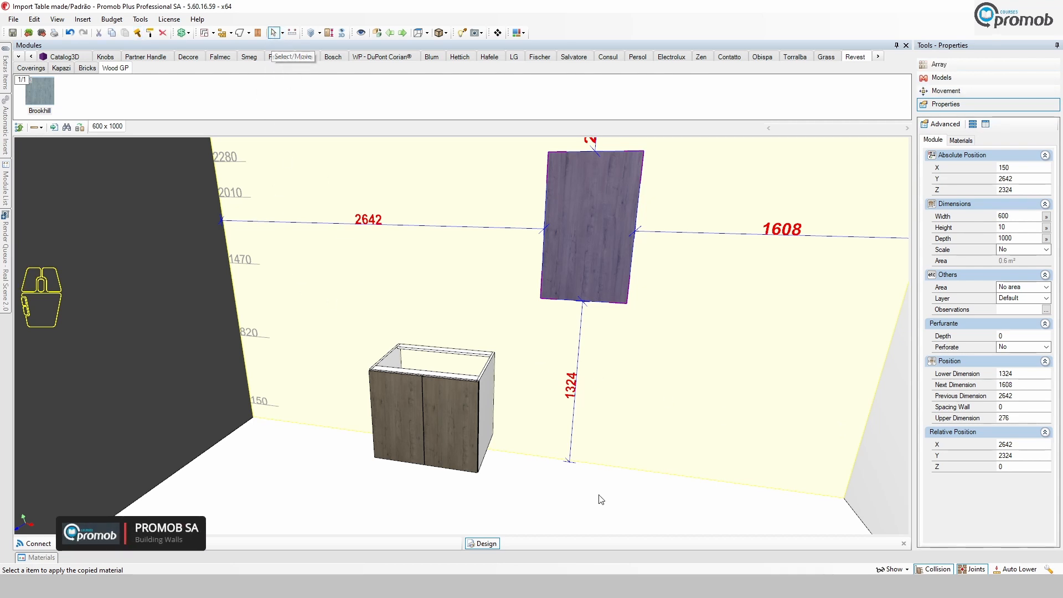
click(576, 246)
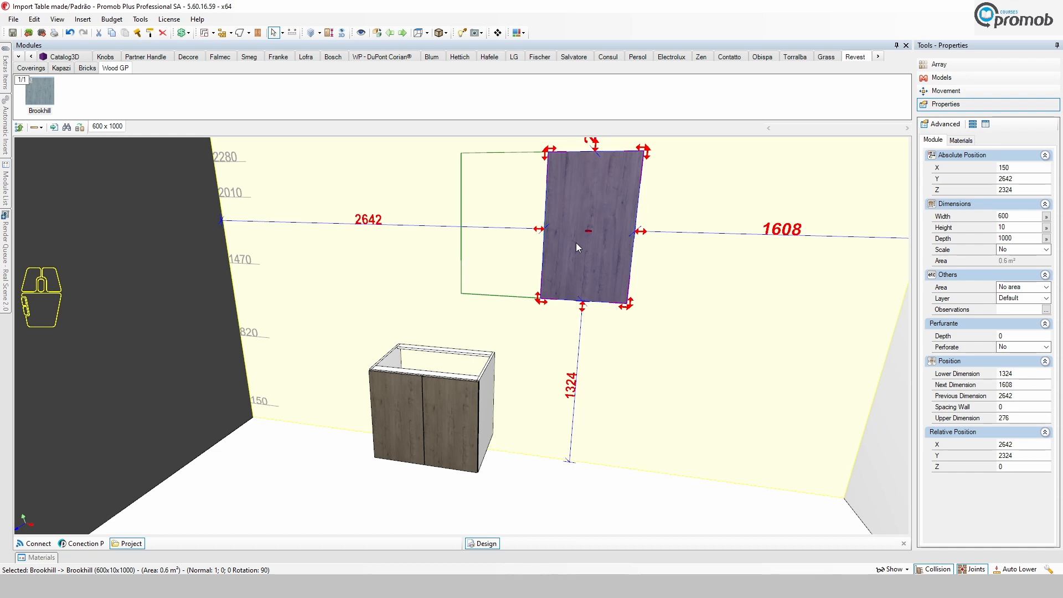
key(Delete)
scroll(439, 454, up, 2)
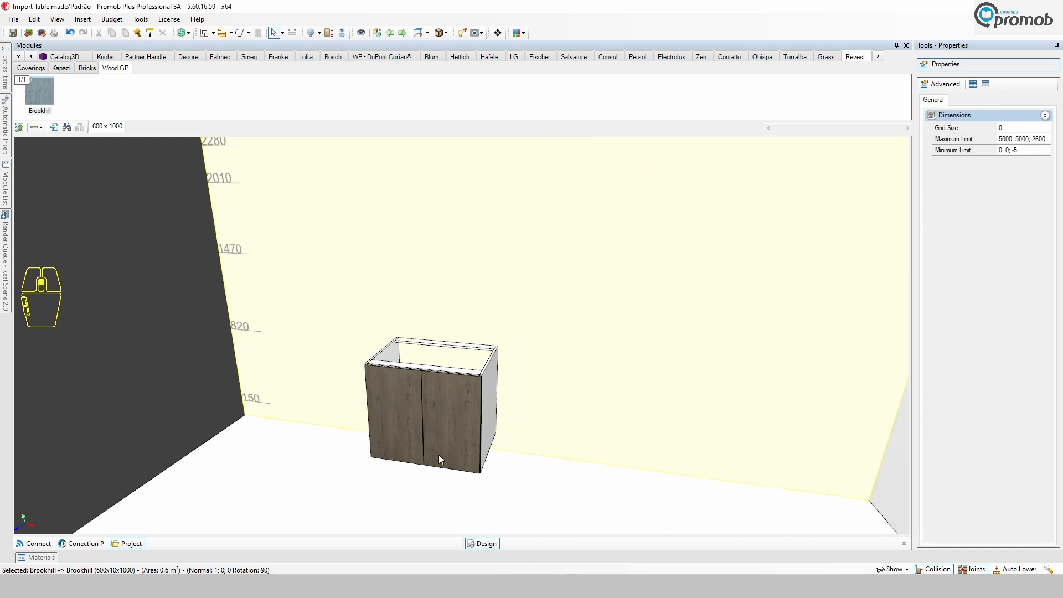
Send the base cabinet to Promob Cut Pro, replacing the existing project, and expand the cabinet's item list.
click(443, 432)
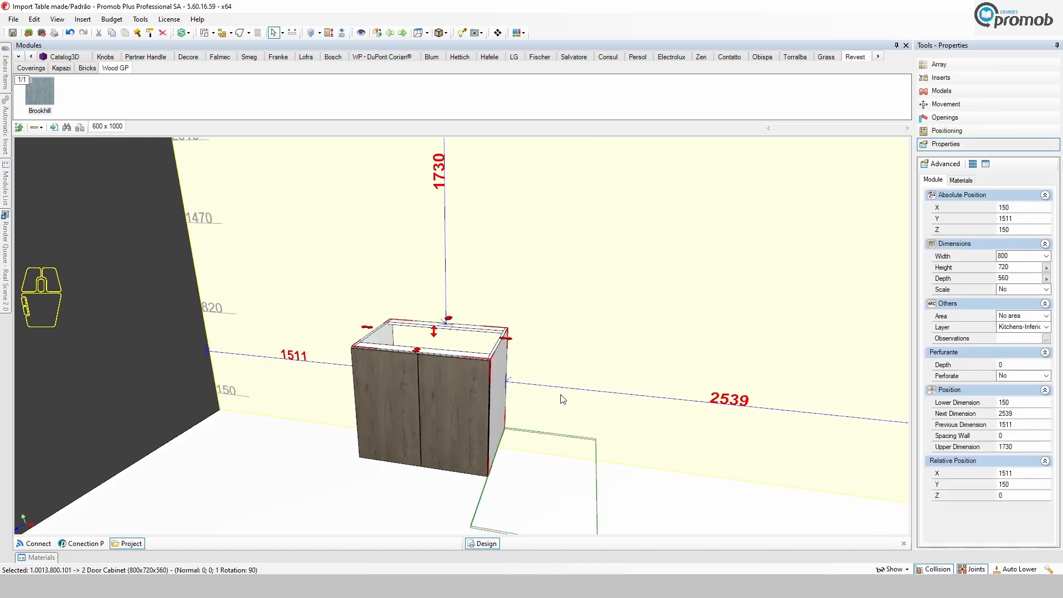
click(941, 90)
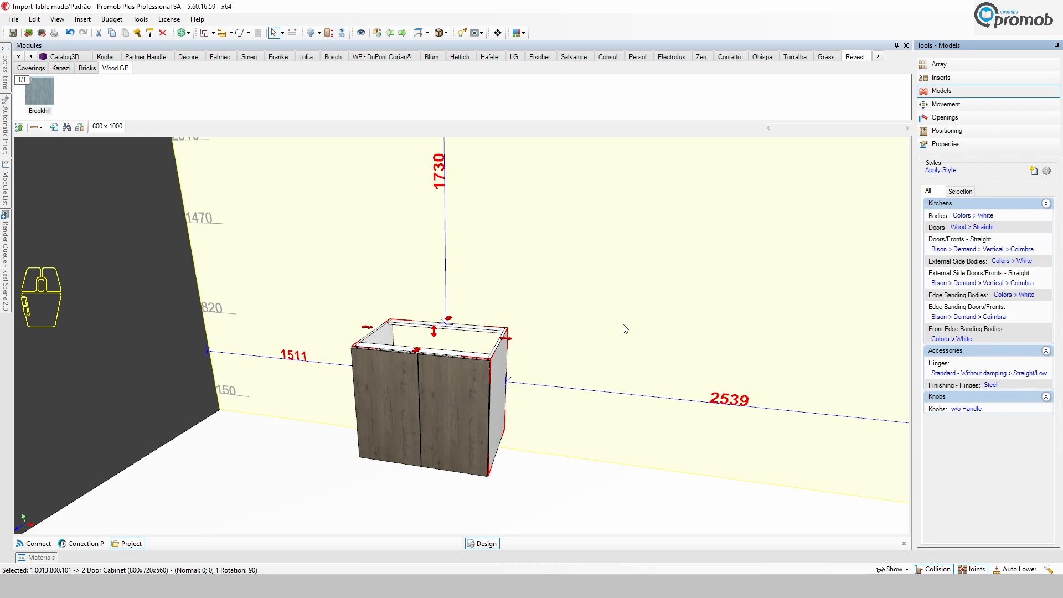
scroll(625, 329, down, 5)
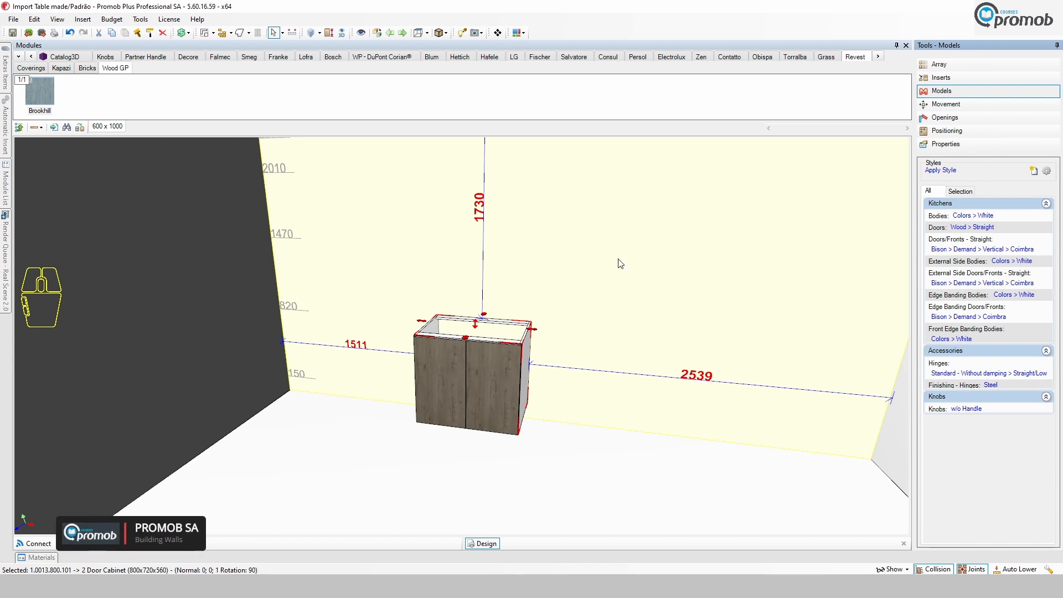
click(519, 32)
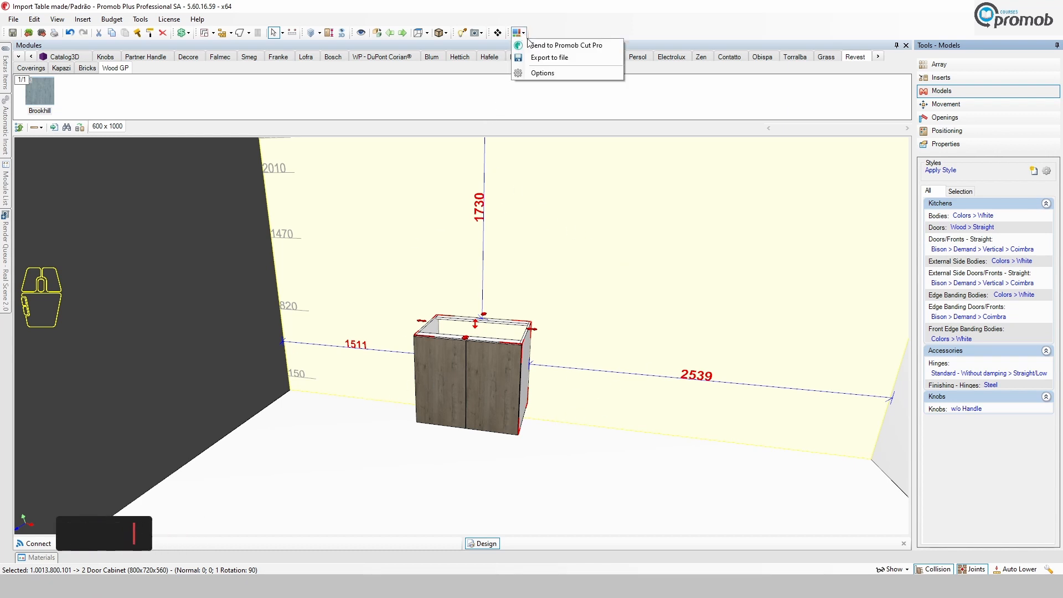
click(550, 46)
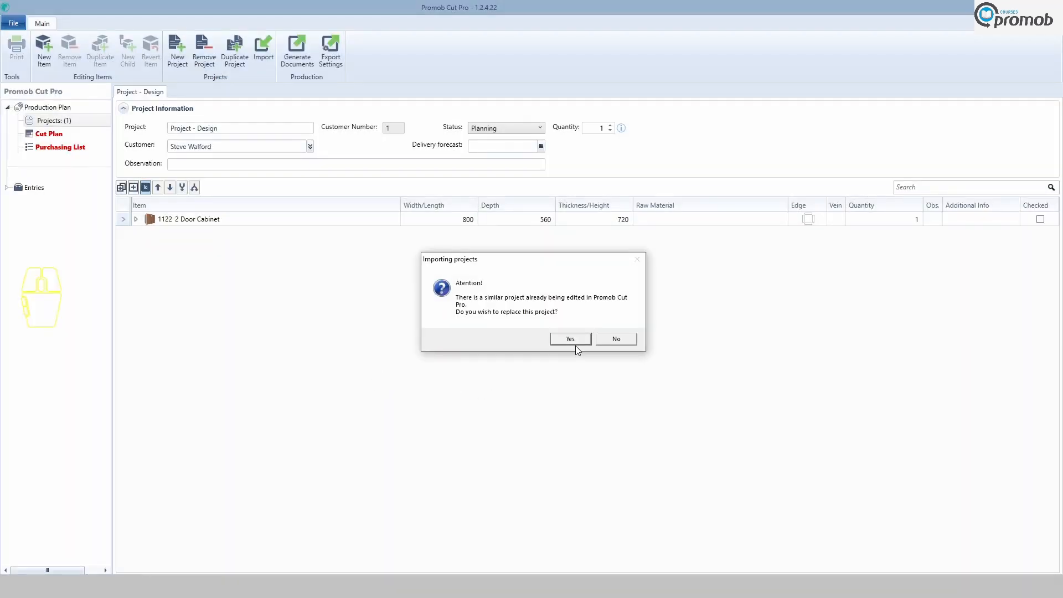
click(573, 338)
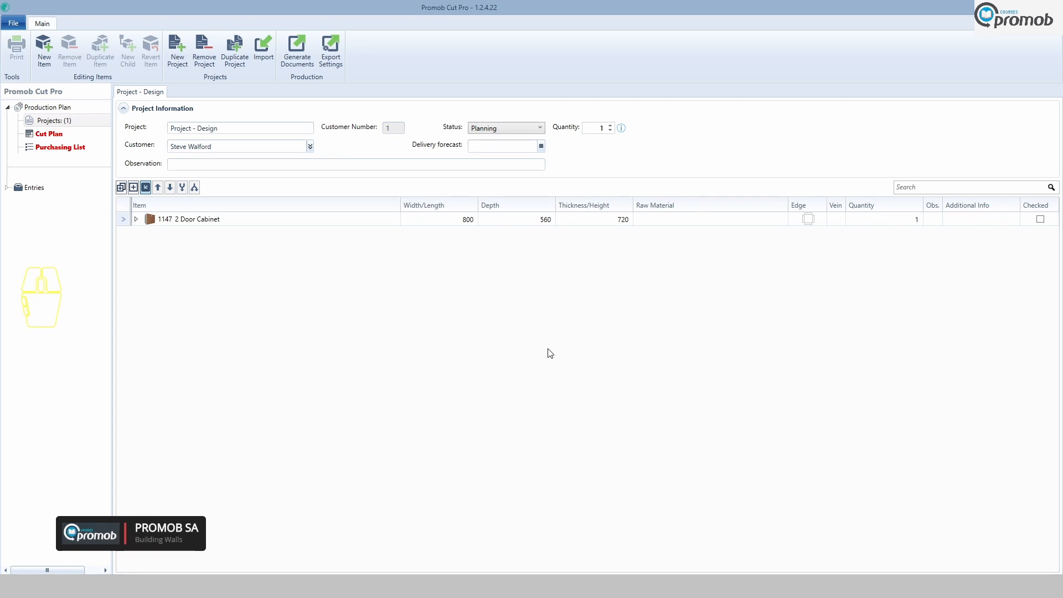
click(136, 219)
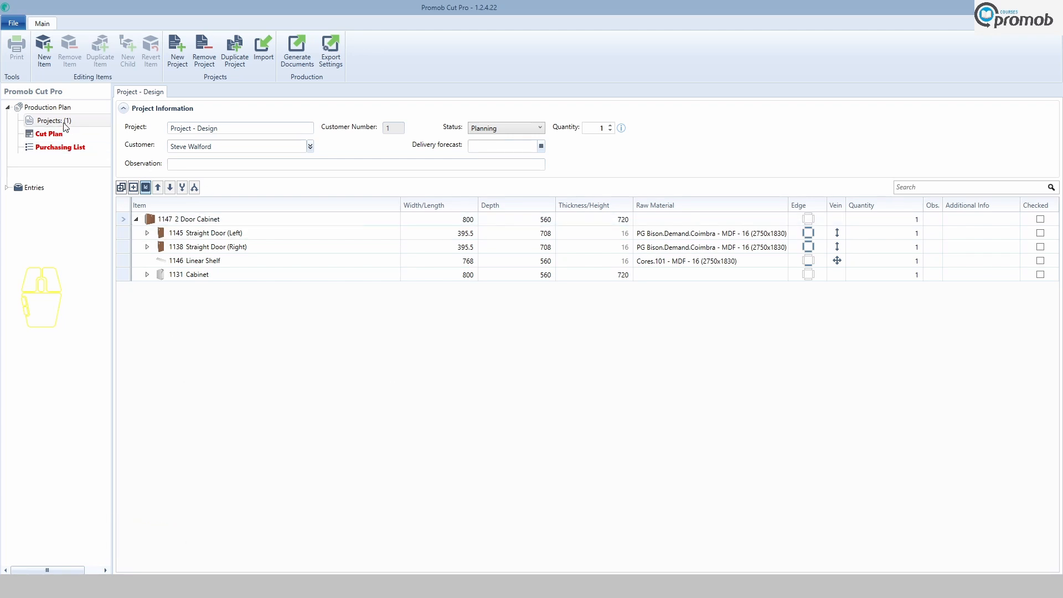
click(45, 49)
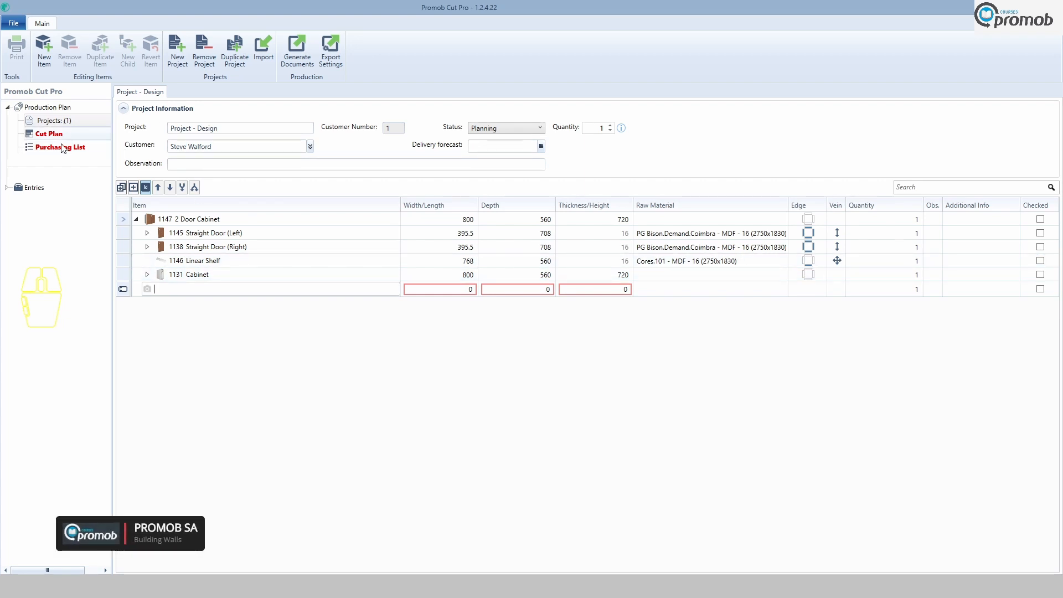
click(146, 290)
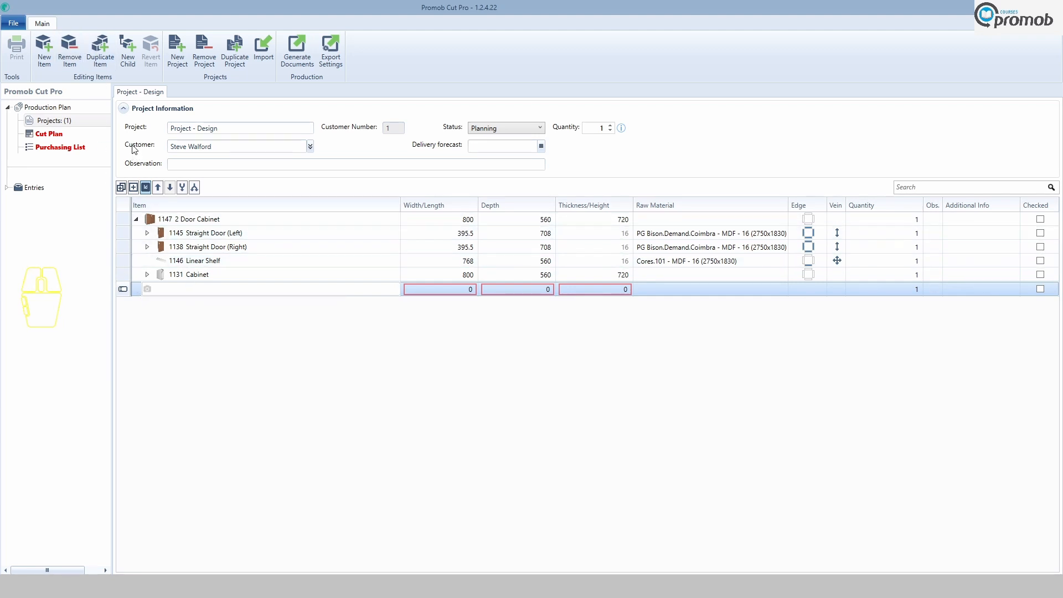
click(121, 291)
click(74, 62)
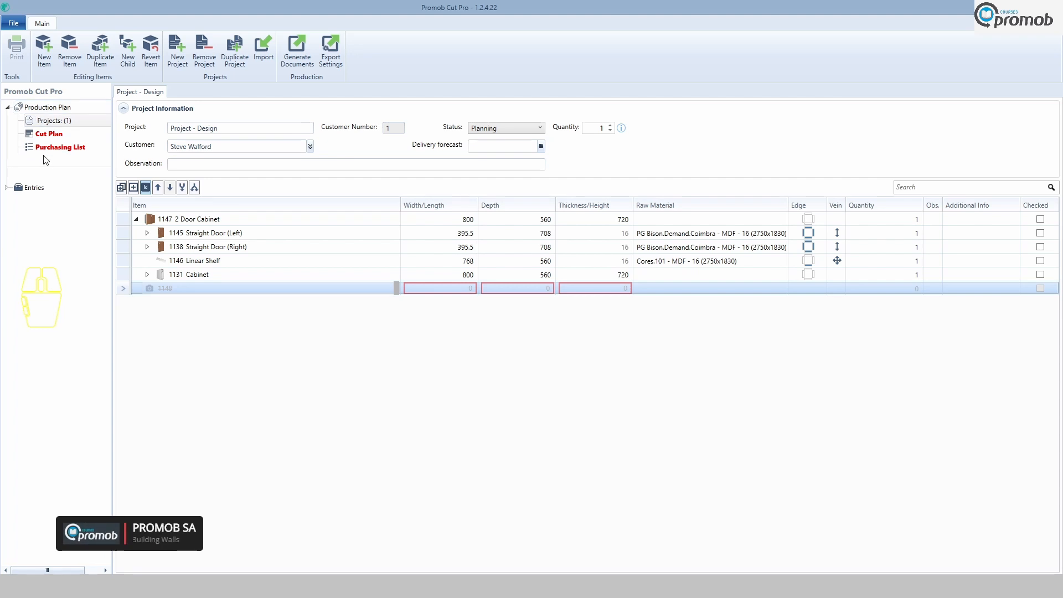
Add a new panel entry and paste the PG Bison Coimbra panel's description into it.
click(6, 188)
click(45, 201)
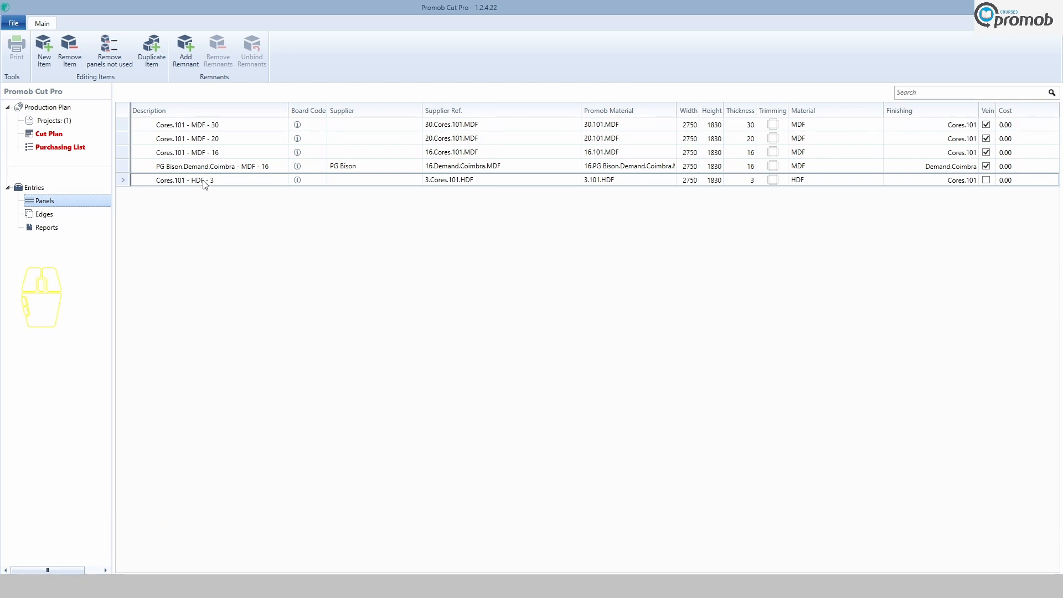
click(44, 50)
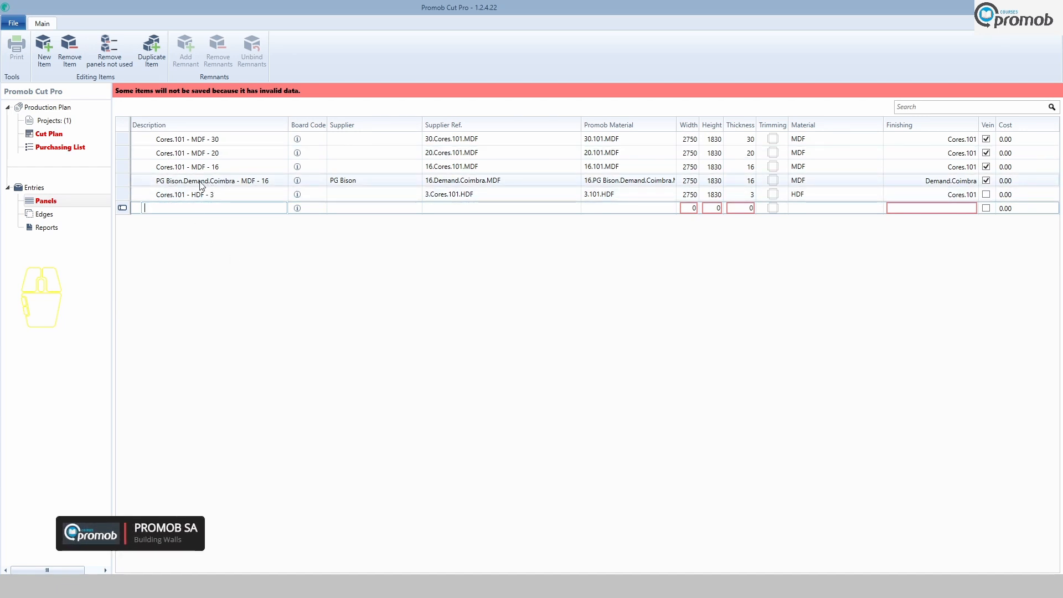
click(224, 183)
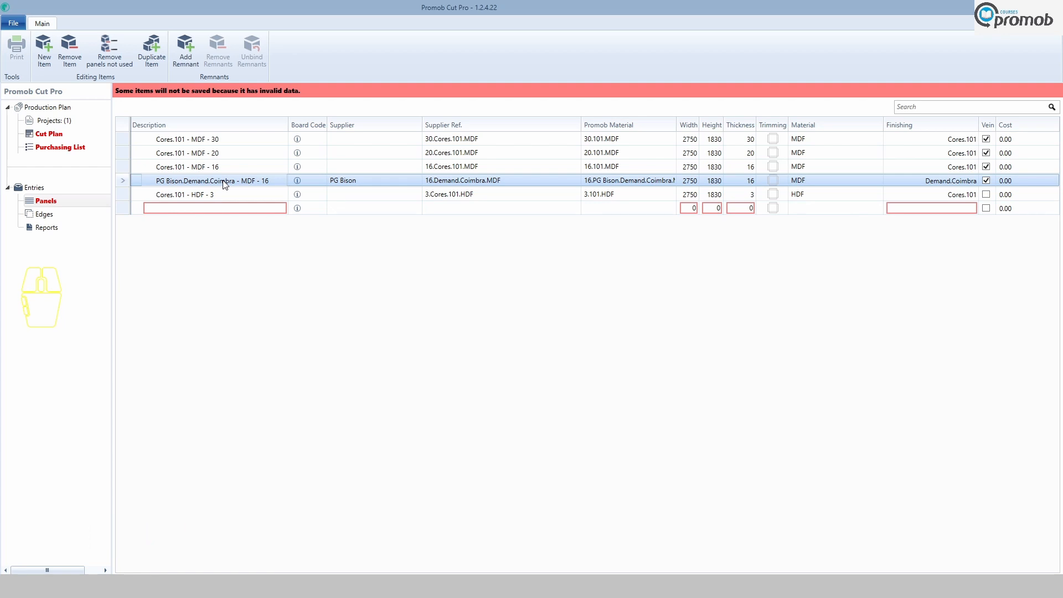
right_click(224, 184)
click(221, 185)
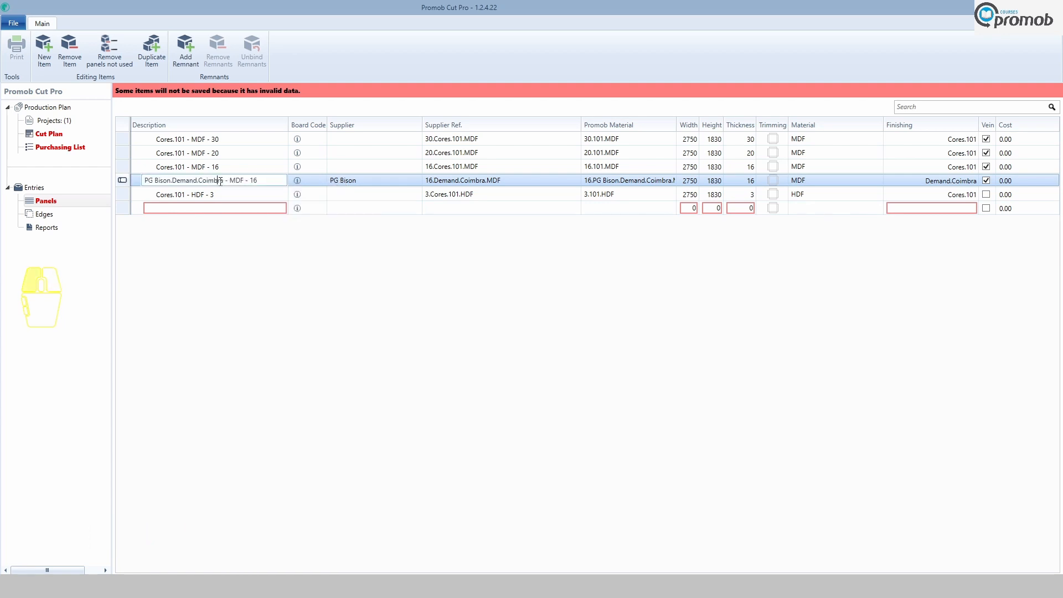
drag(265, 181, 102, 186)
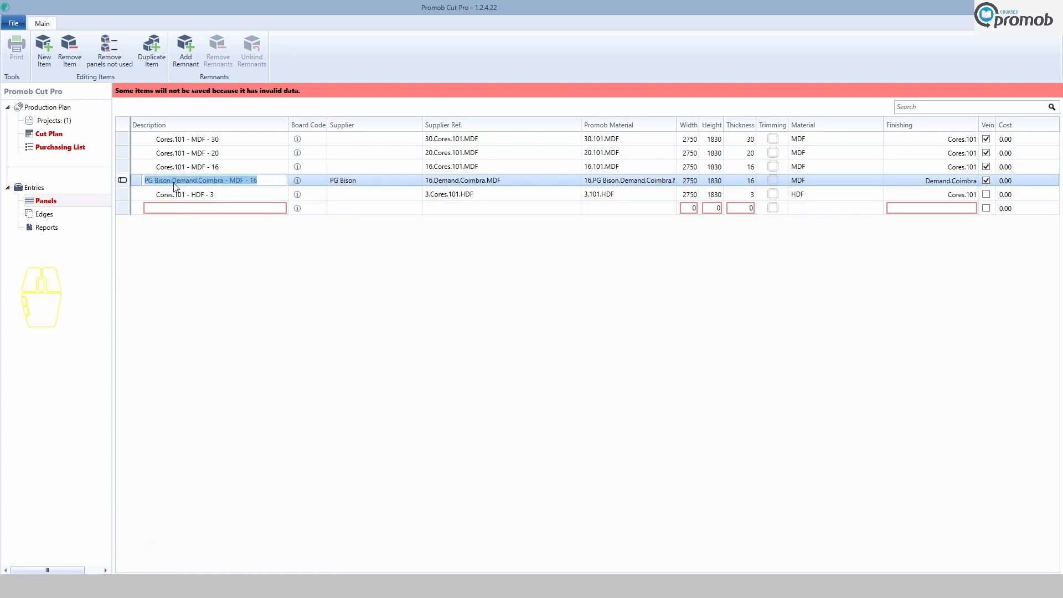
right_click(174, 186)
click(203, 203)
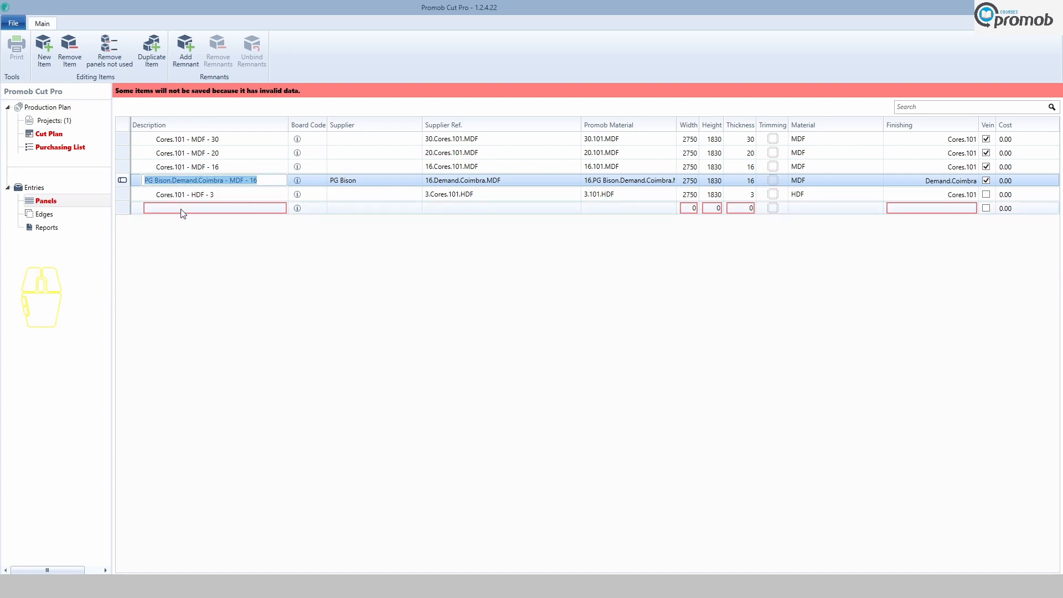
click(176, 206)
right_click(176, 205)
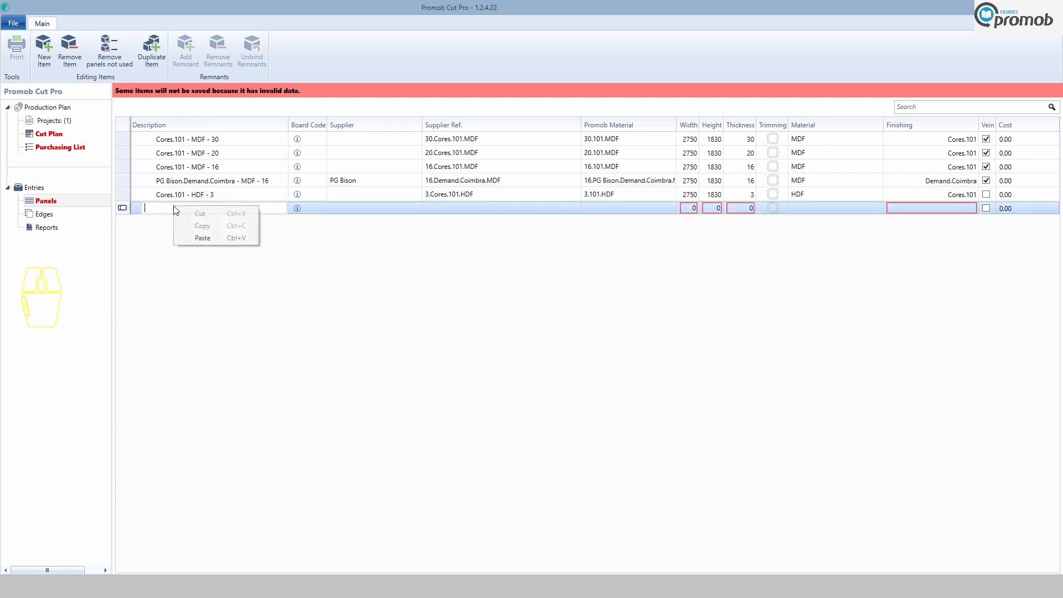
click(202, 237)
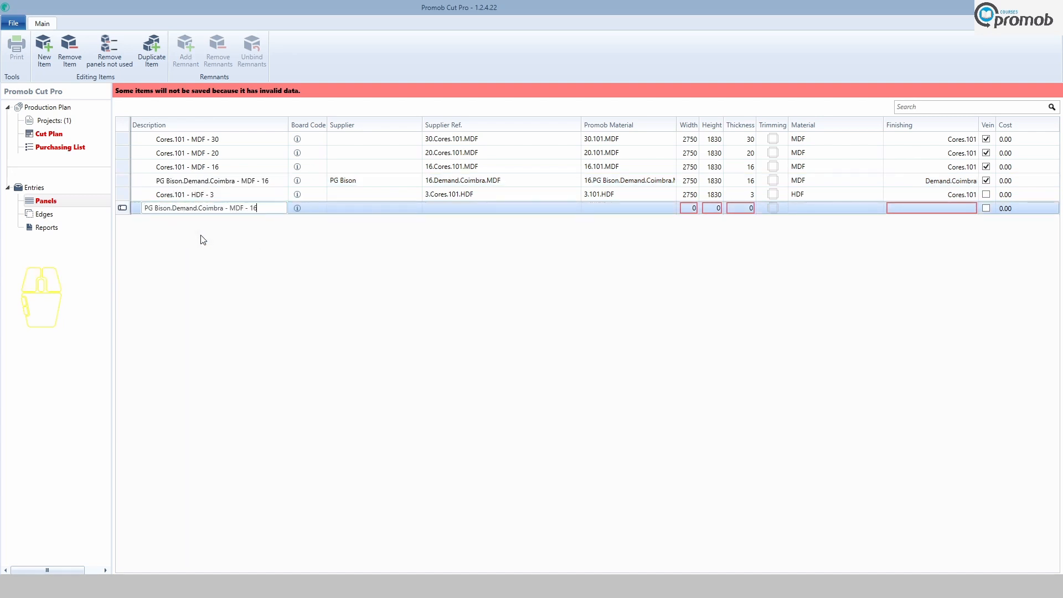
Change the new panel's description to PG Bison.Brookhill - MDF - 16.
click(224, 208)
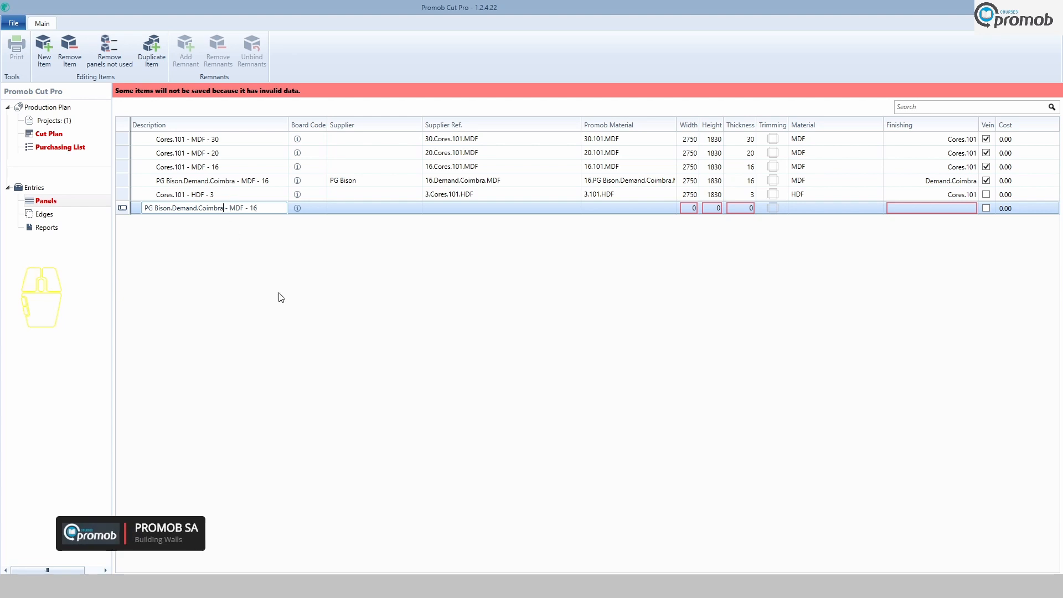
key(BackSpace)
key(BackSpace)
key(BackSpace)
key(BackSpace)
key(BackSpace)
key(BackSpace)
key(BackSpace)
key(BackSpace)
key(BackSpace)
key(BackSpace)
key(BackSpace)
key(BackSpace)
key(BackSpace)
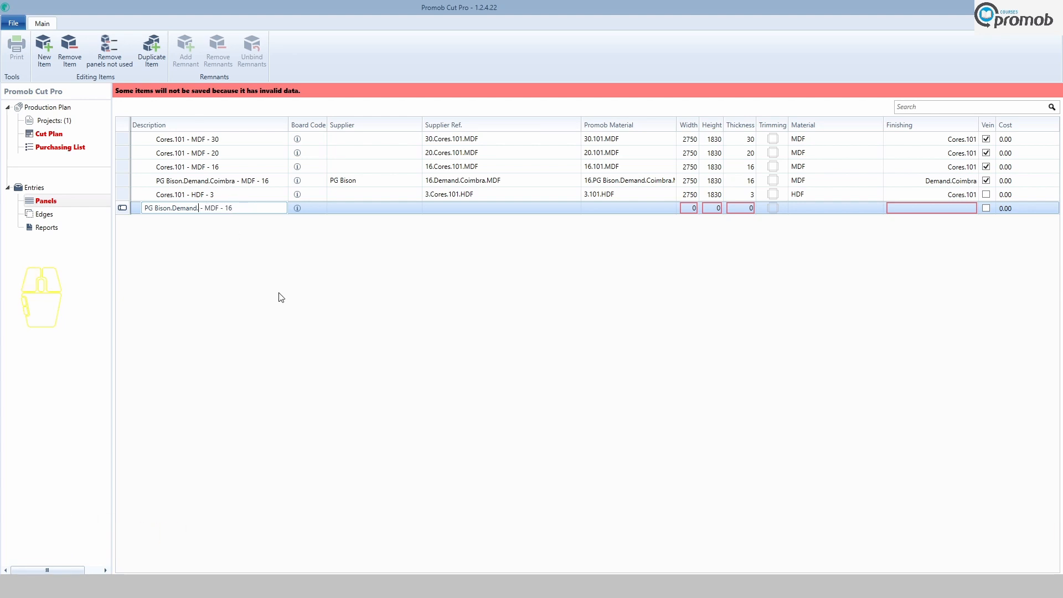
key(BackSpace)
text(Brookhill)
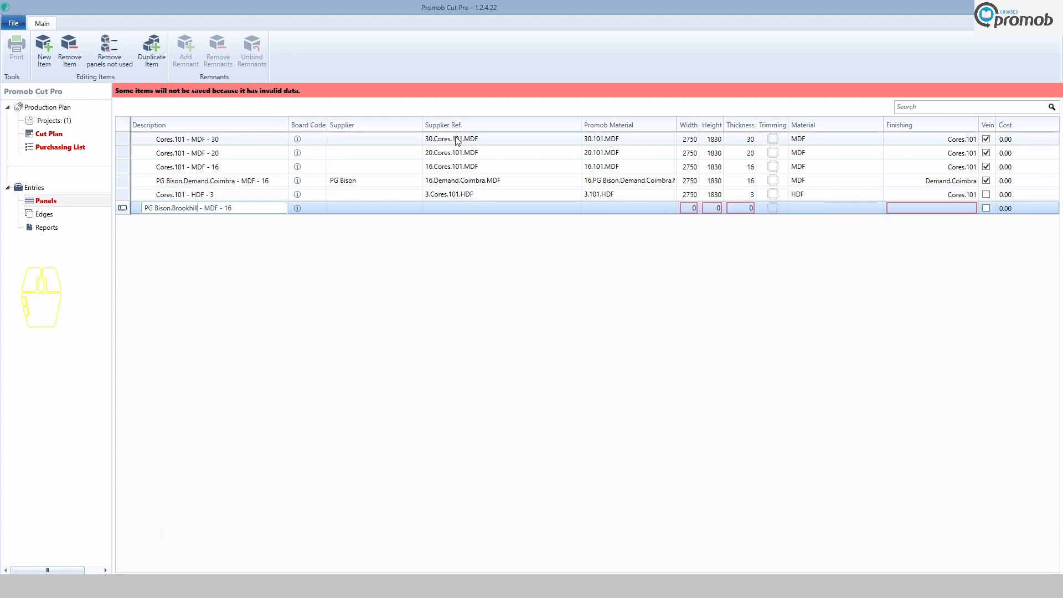
Set the new panel's supplier to PG Bison.
click(344, 209)
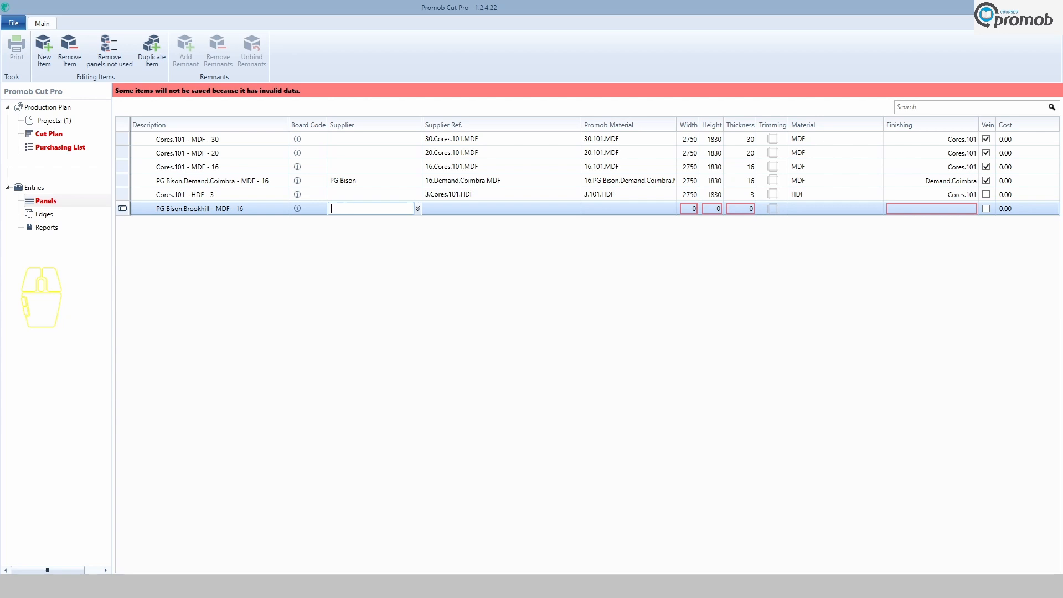
text(P)
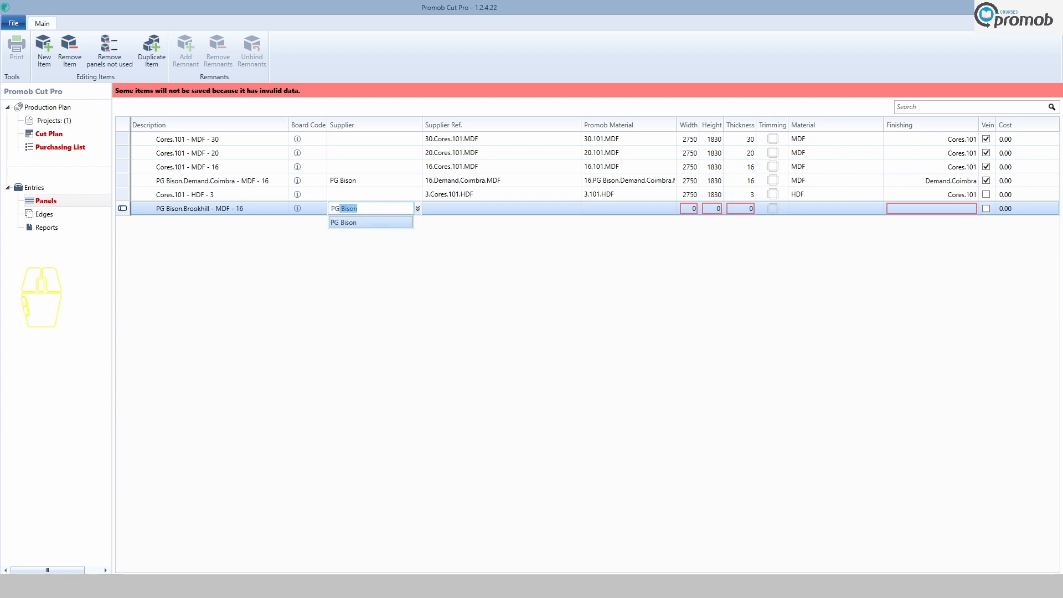
text(G Bison)
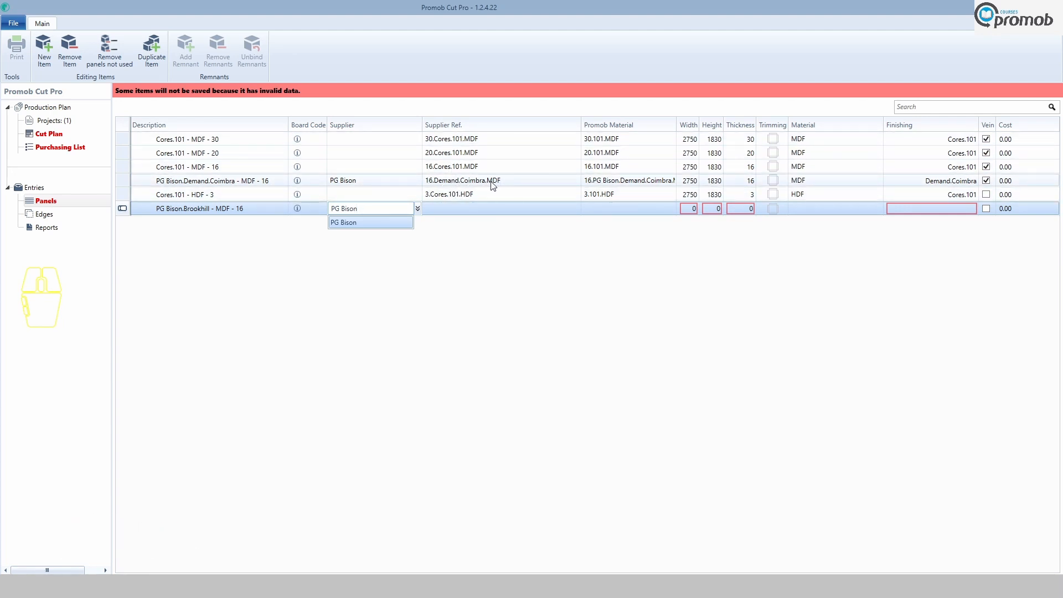
Set the new panel's supplier reference to 16.Brookhill.MDF and paste the same code as its Promob material.
click(442, 208)
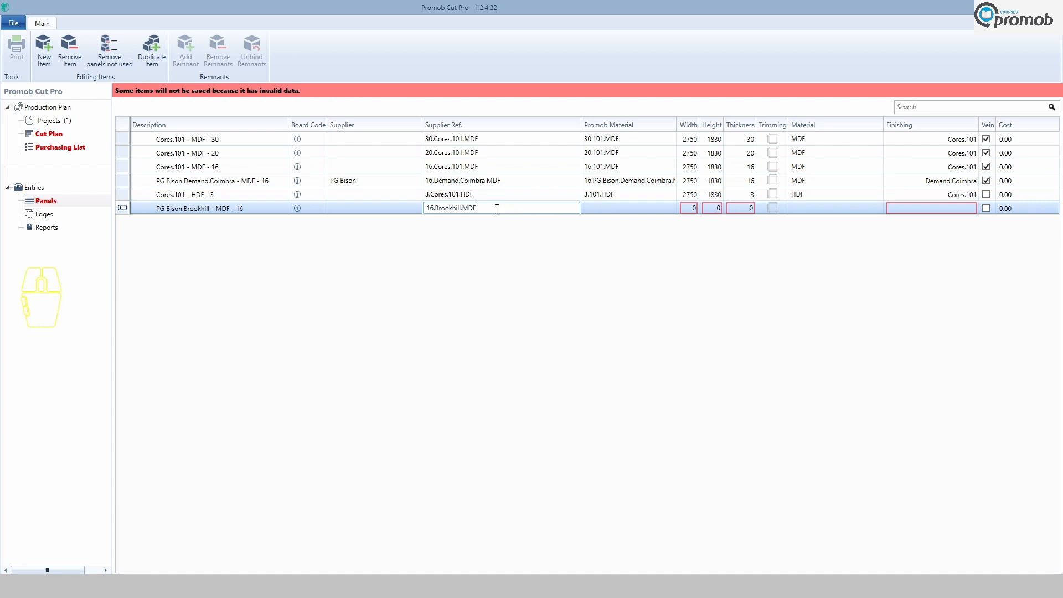
drag(497, 209, 432, 216)
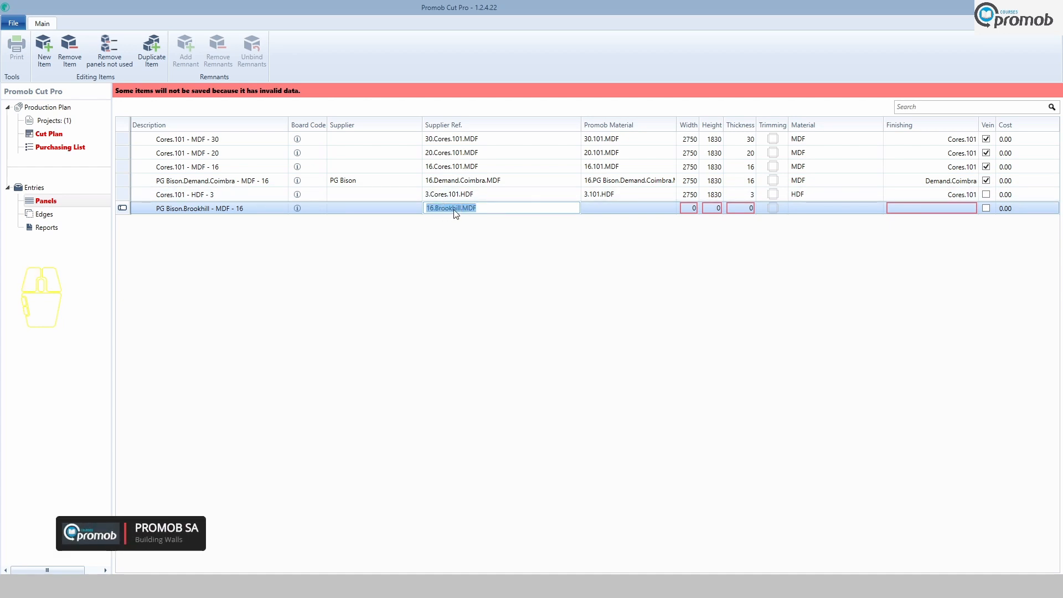
right_click(454, 209)
click(492, 227)
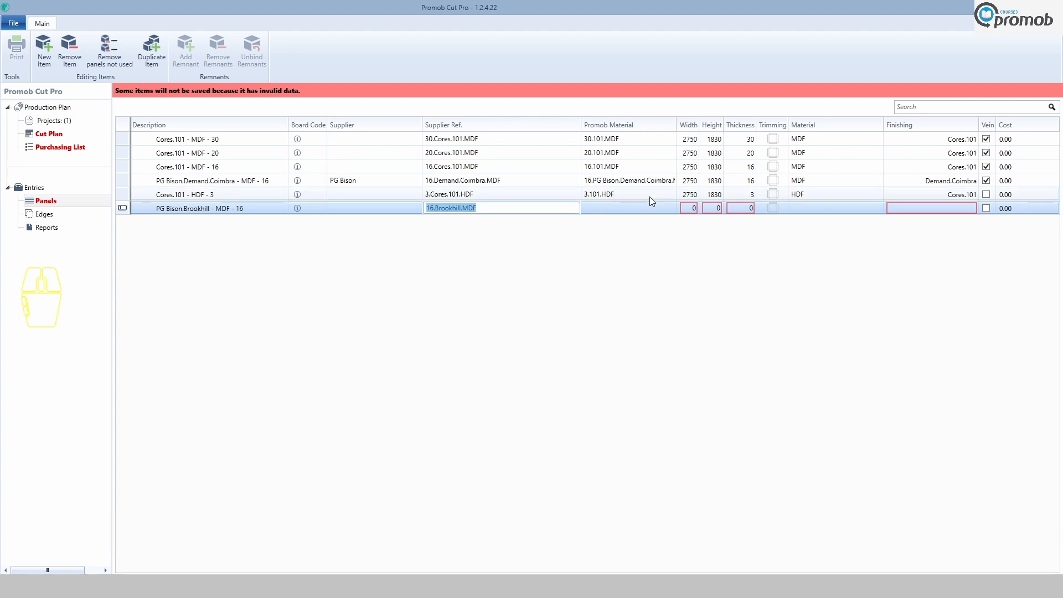
click(621, 208)
right_click(621, 208)
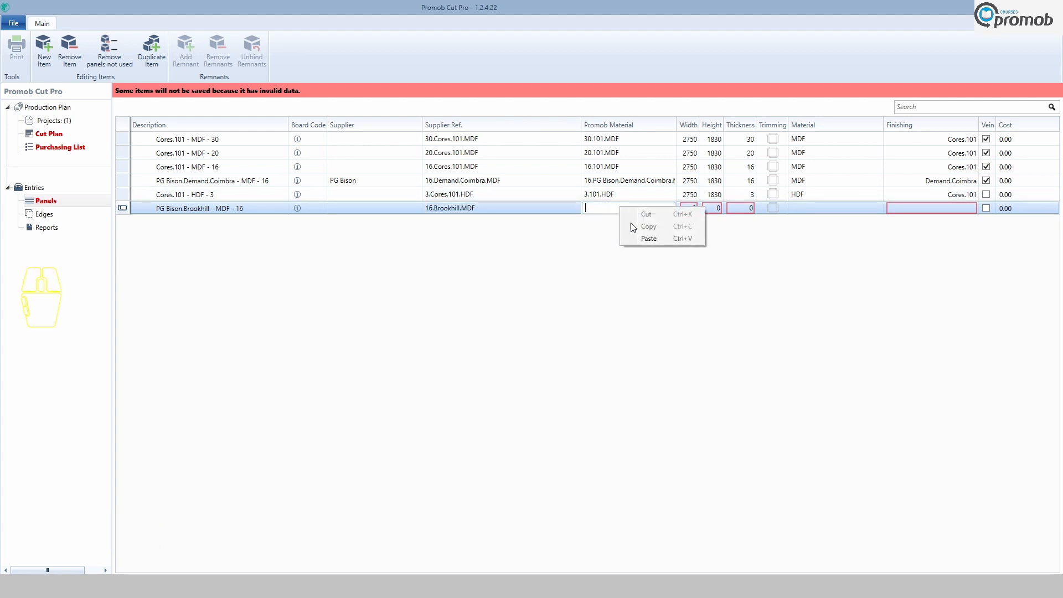
click(649, 238)
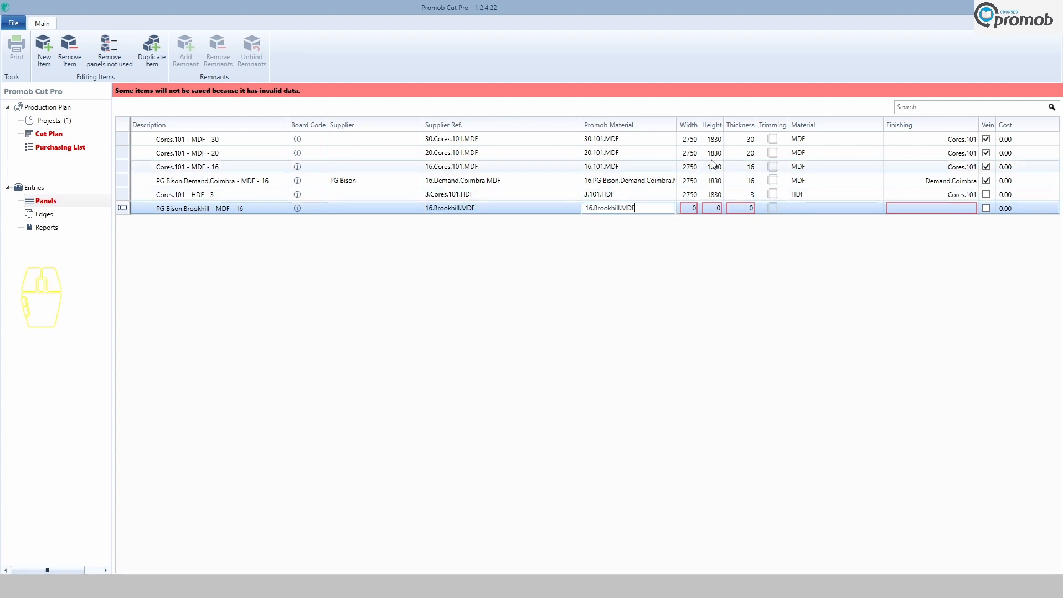
Set the new panel's width to 2750.
click(686, 208)
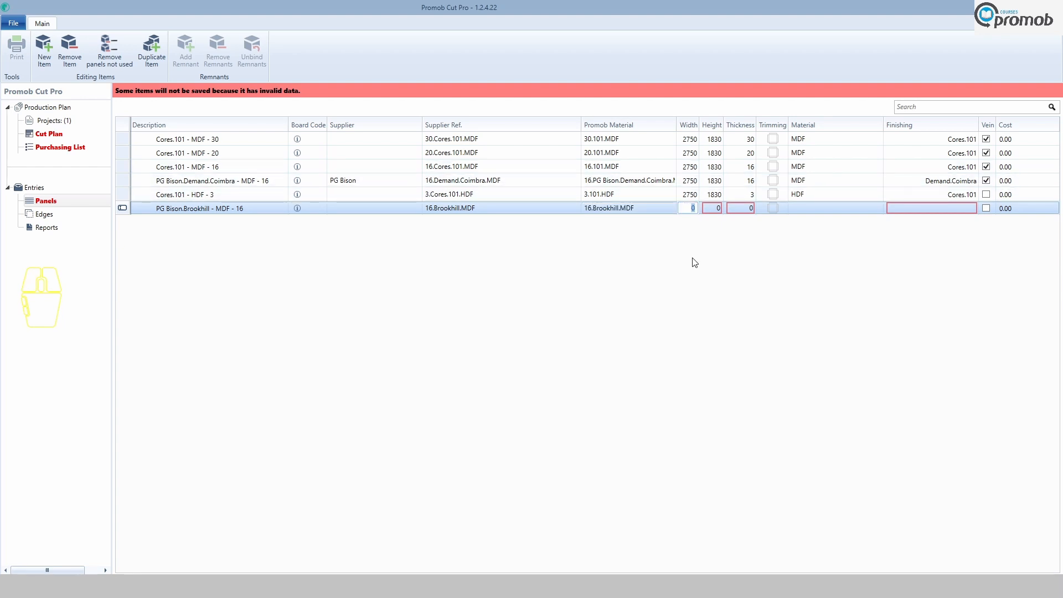
text(2750)
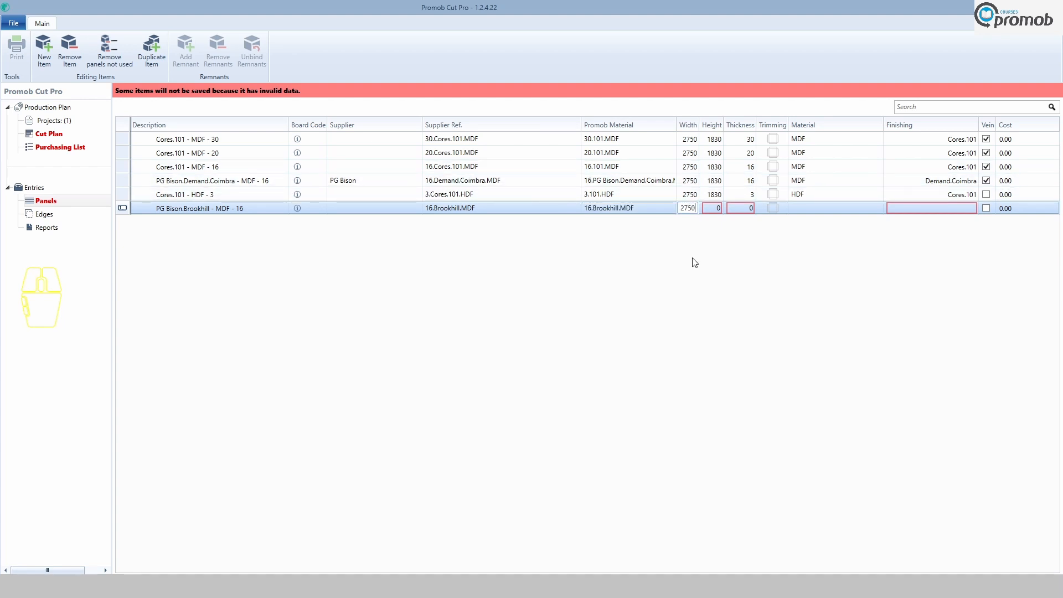
click(714, 207)
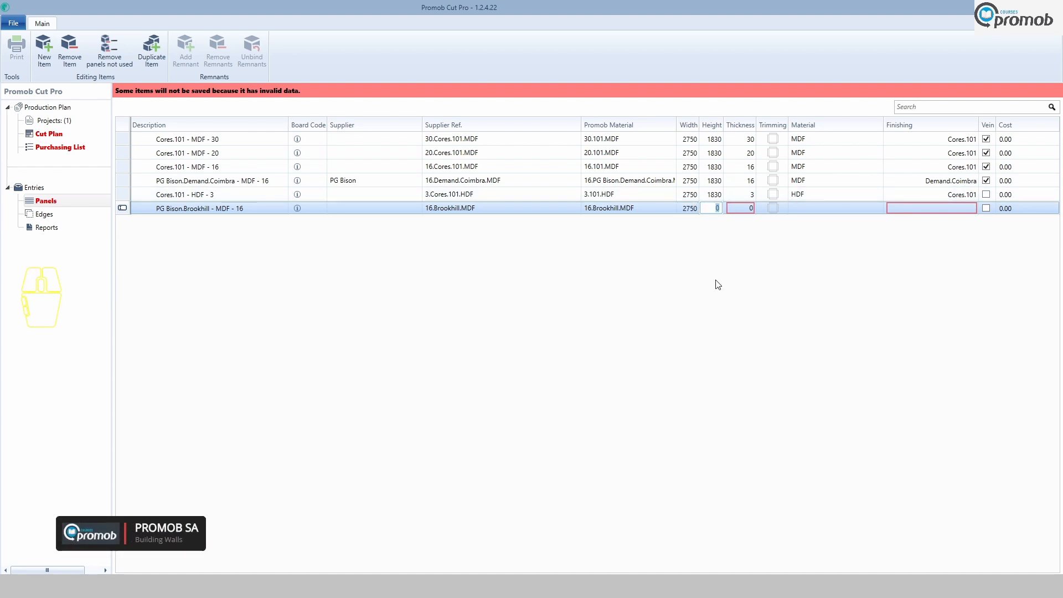
Set the new panel's height to 1830 and its thickness to 16.
text(1830)
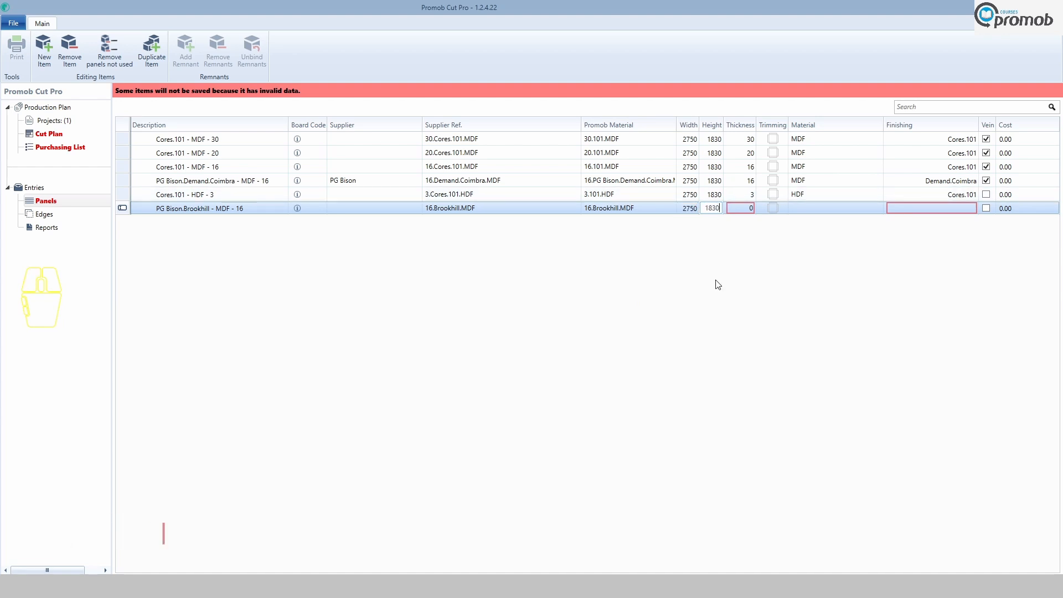
click(747, 208)
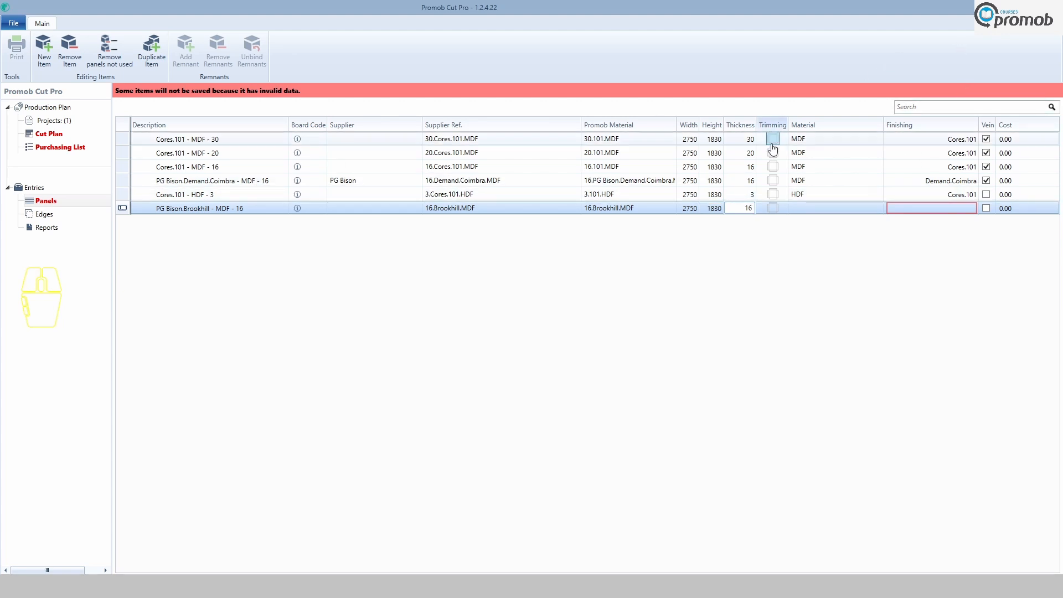
Set the new panel's material to MDF.
click(802, 210)
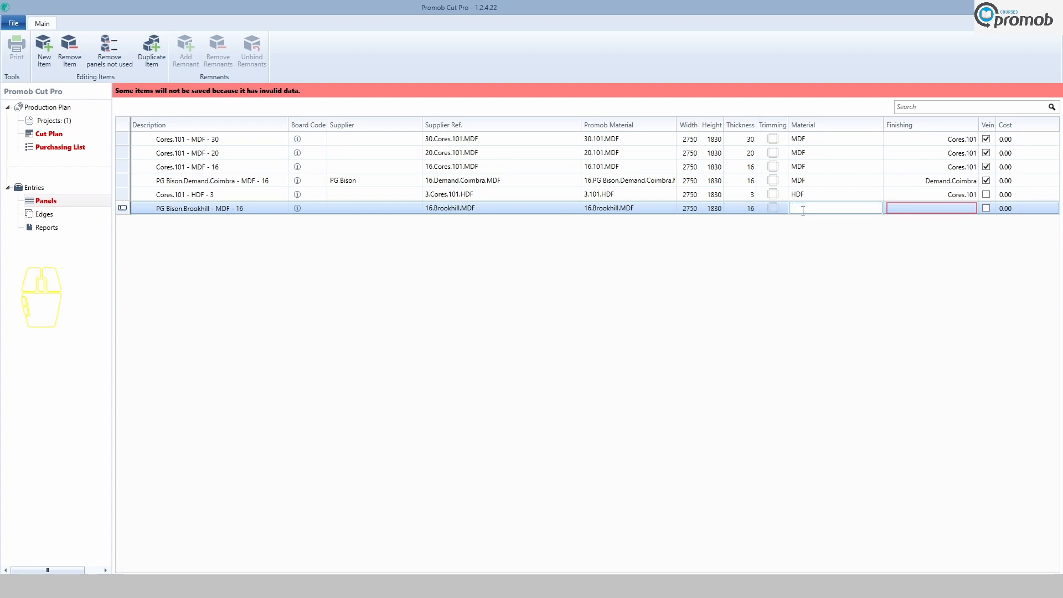
text(MDF)
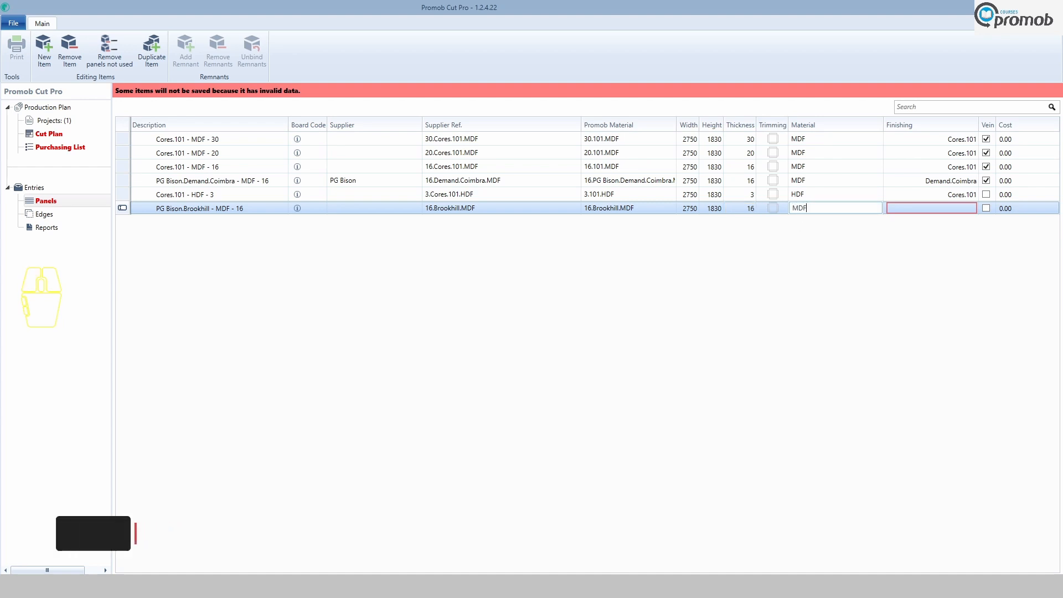
Set the new panel's finishing to Brookhill and toggle its vein option.
click(963, 210)
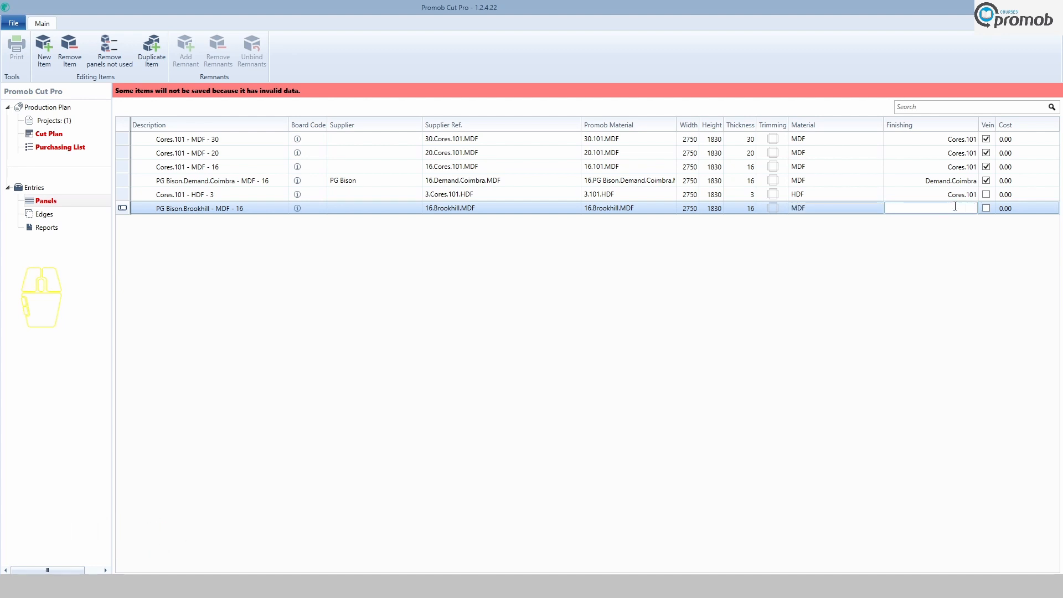
text(Brookhill)
click(991, 214)
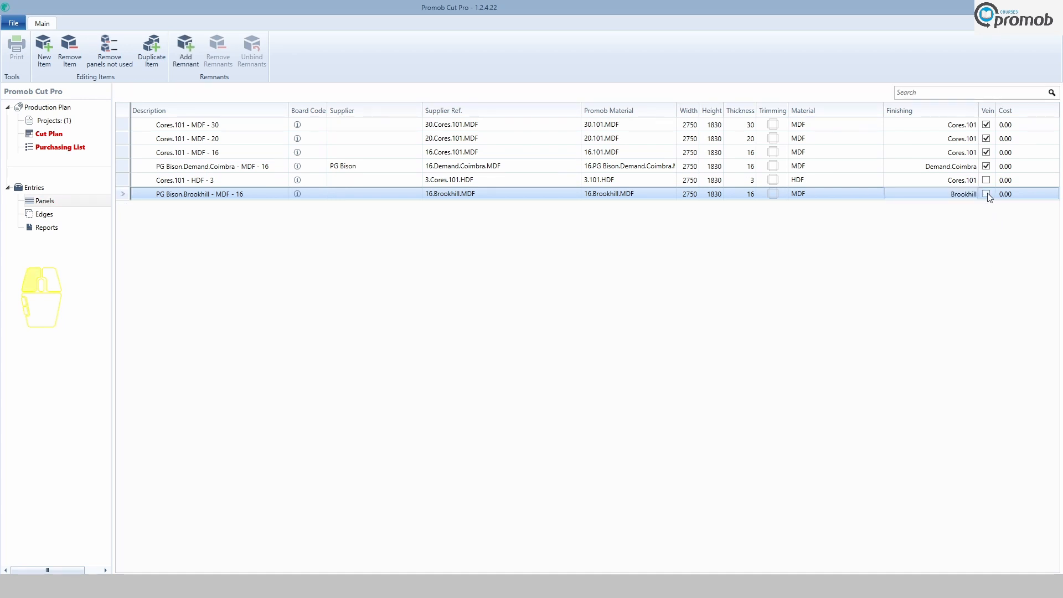
click(988, 195)
Add a new edge band entry described as 12-1 Brookhill.
click(40, 215)
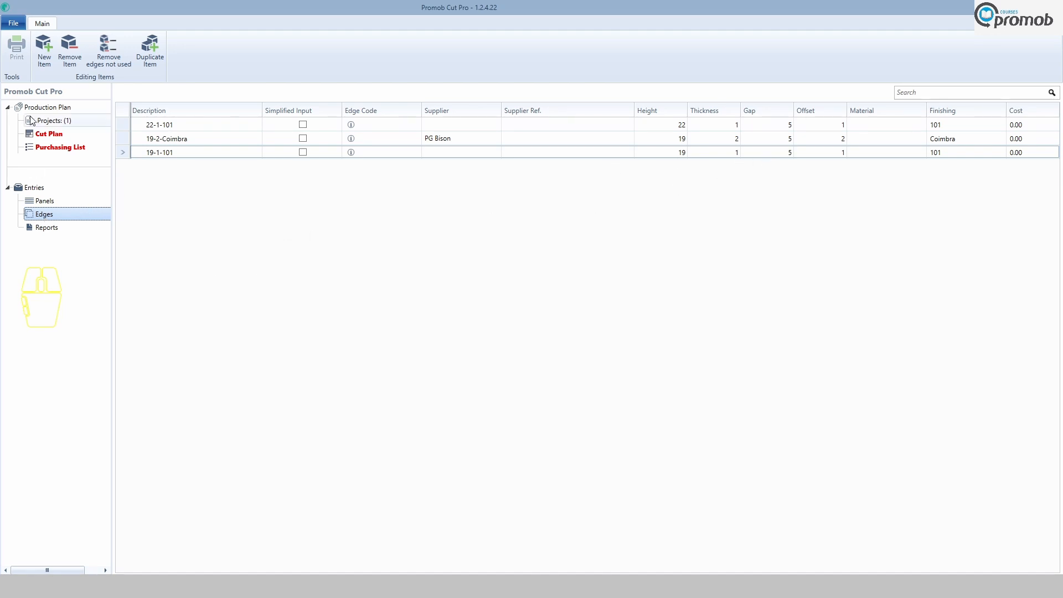
click(46, 61)
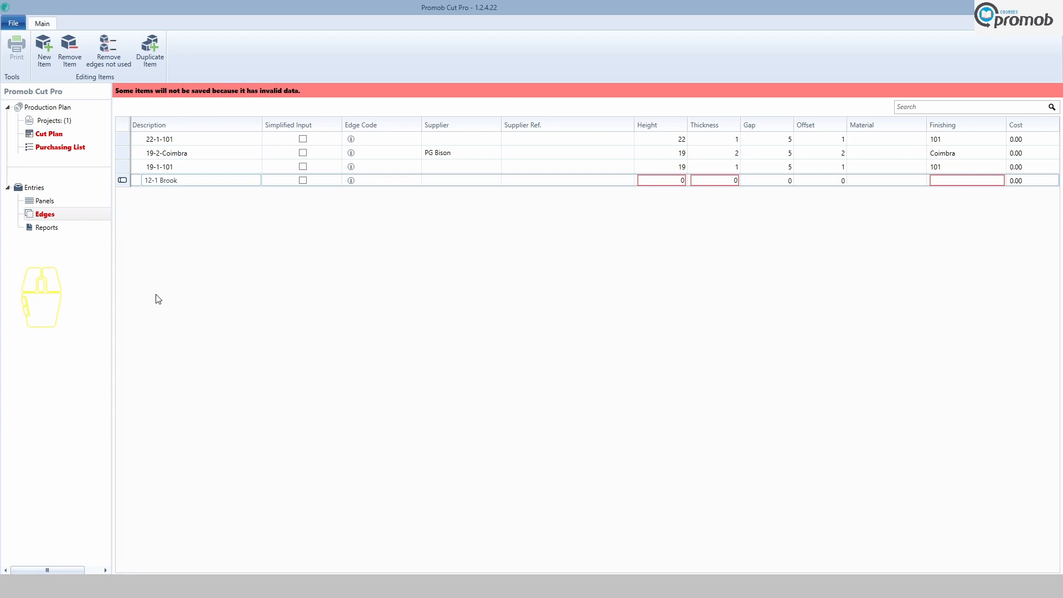
text(ill)
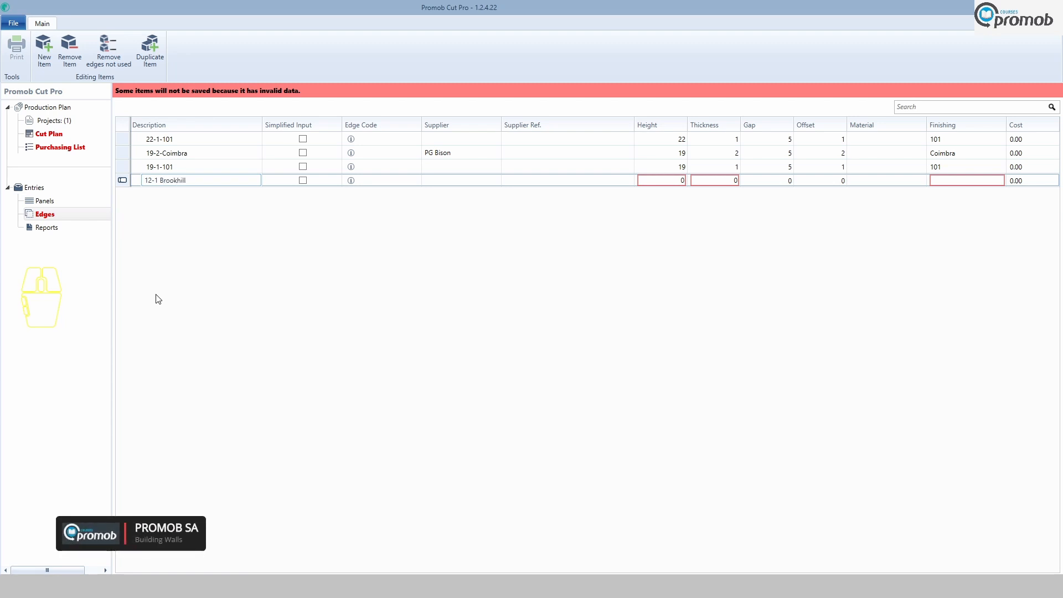
click(440, 181)
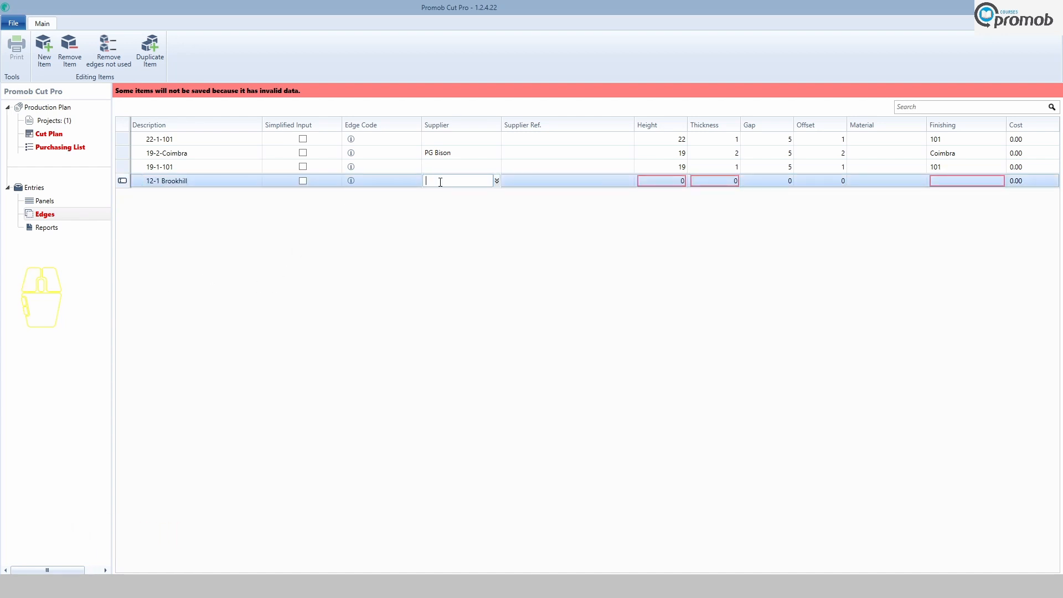
text(PG Bison)
click(461, 179)
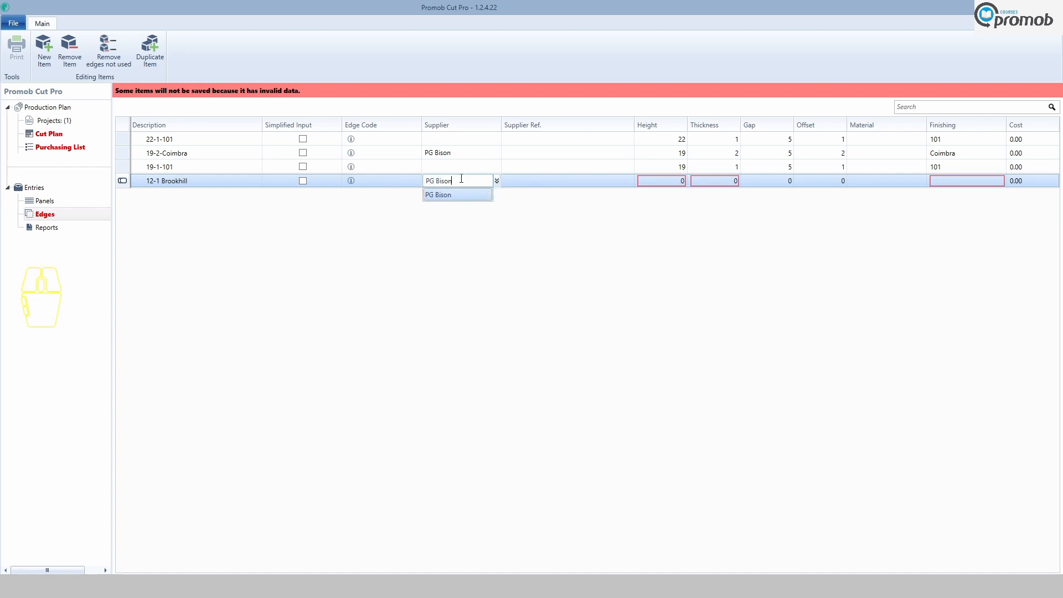
Correct the edge band description to 12-2 Brookhill.
click(169, 181)
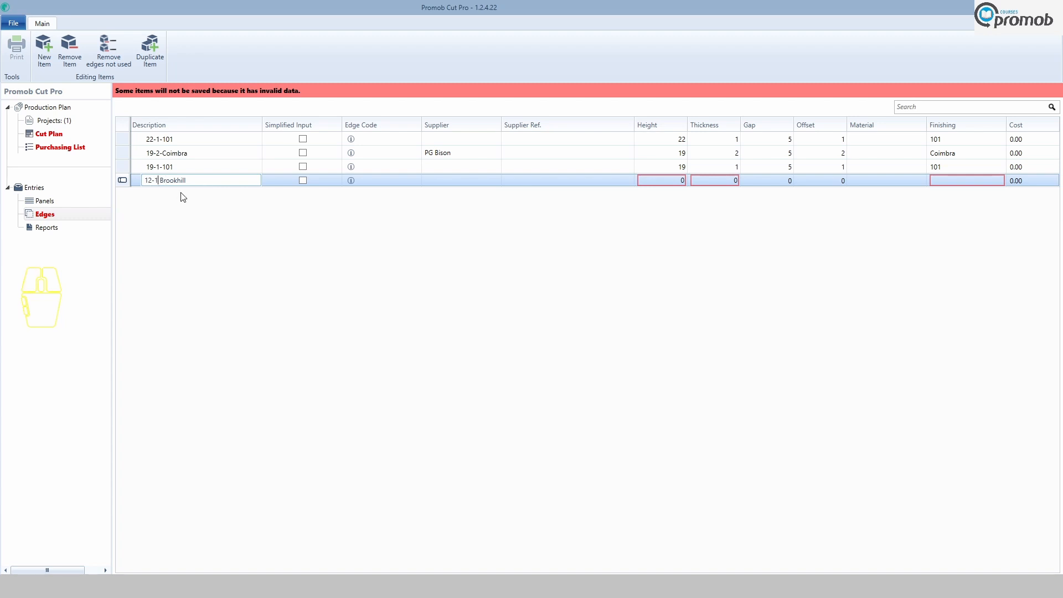
key(BackSpace)
text(2)
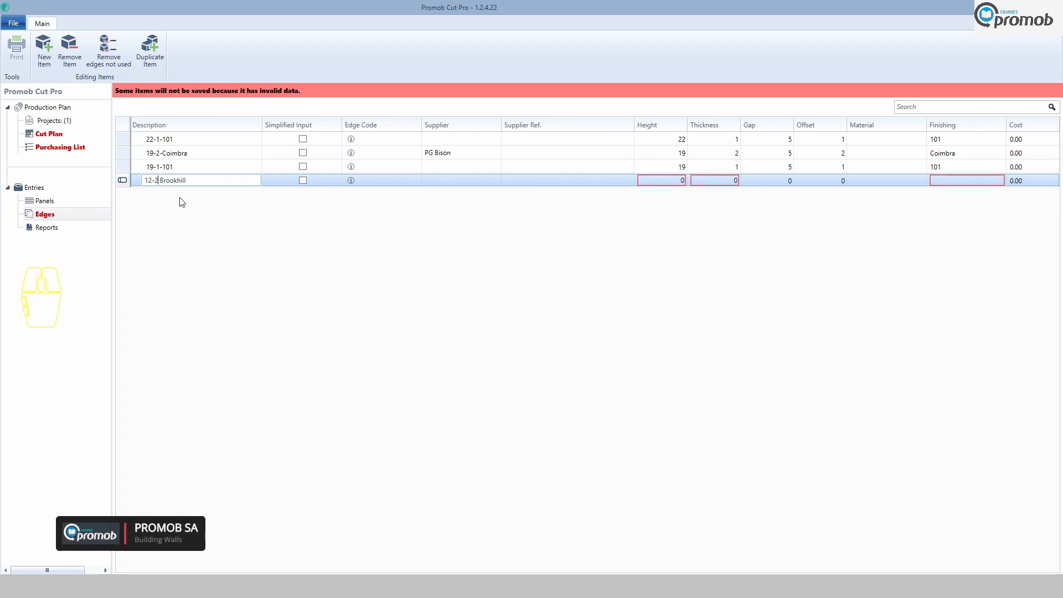
Set the edge band's supplier to PG Bison.
click(442, 182)
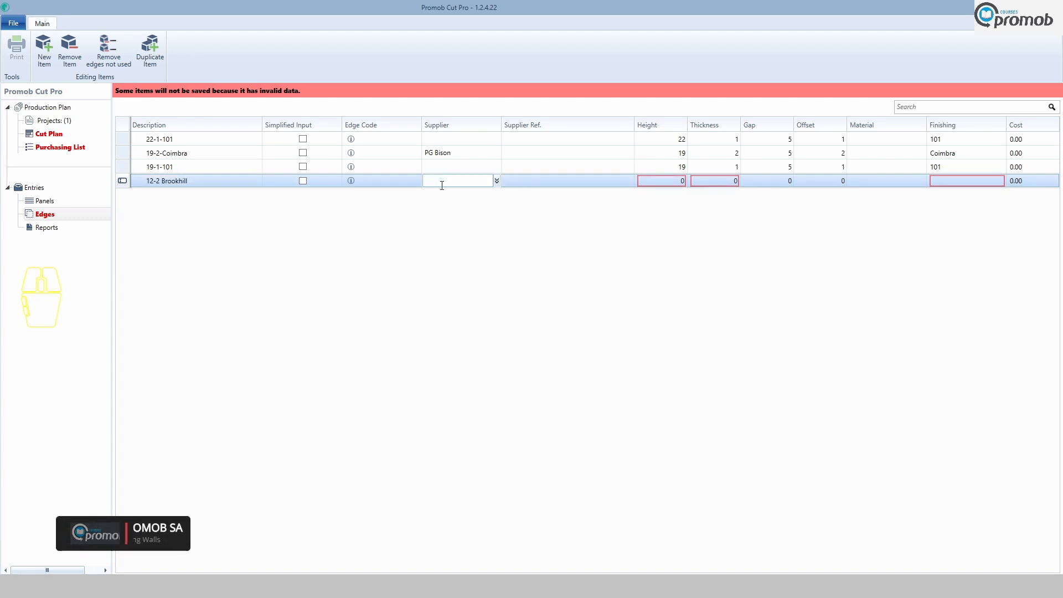
text(PG Bison)
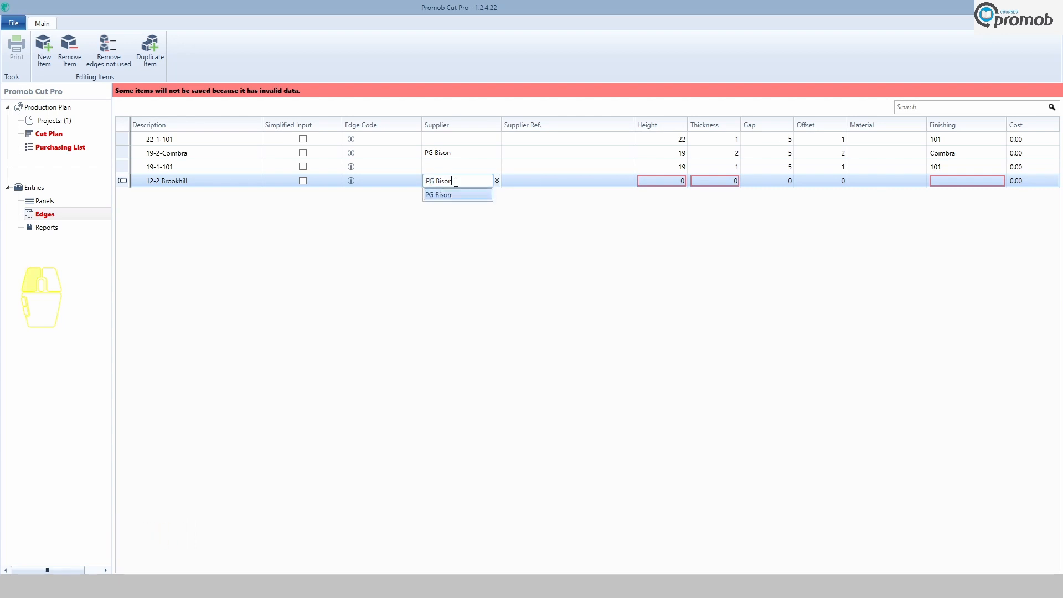
click(469, 196)
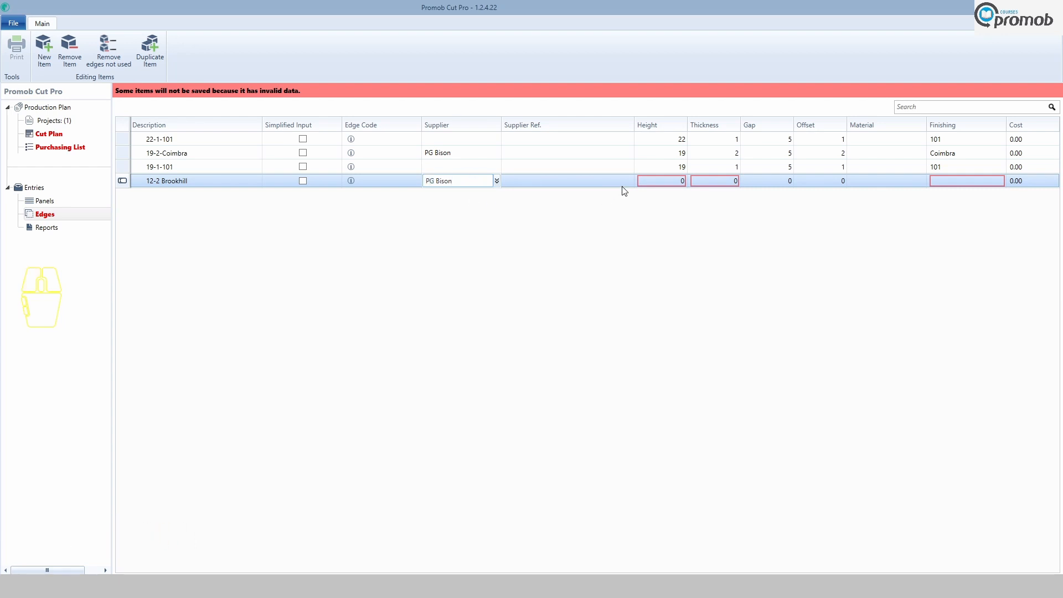
Set the edge band's height to 19 and its thickness to 2.
click(670, 180)
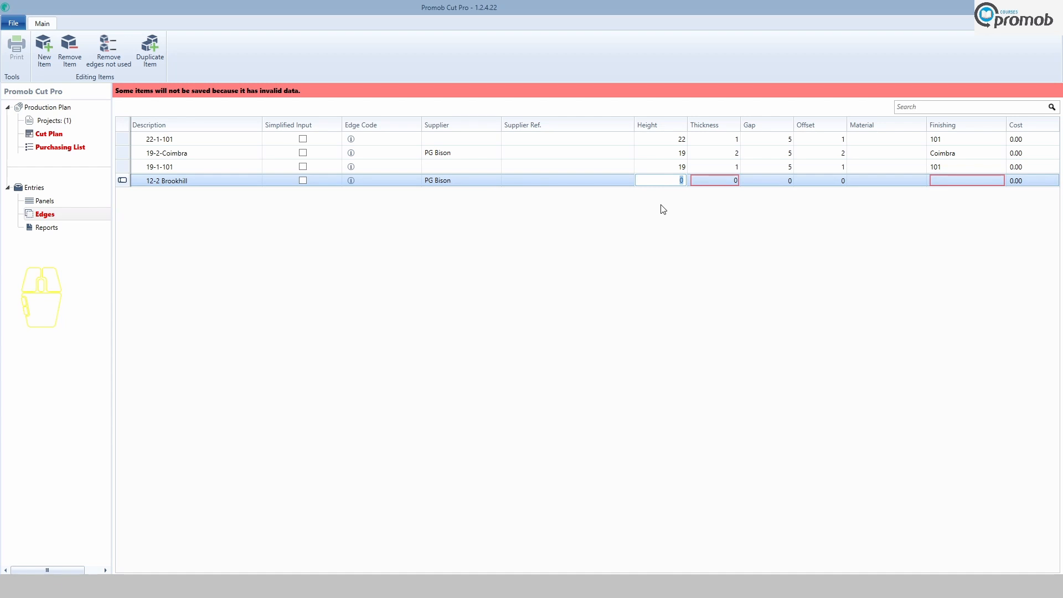
text(19)
click(727, 182)
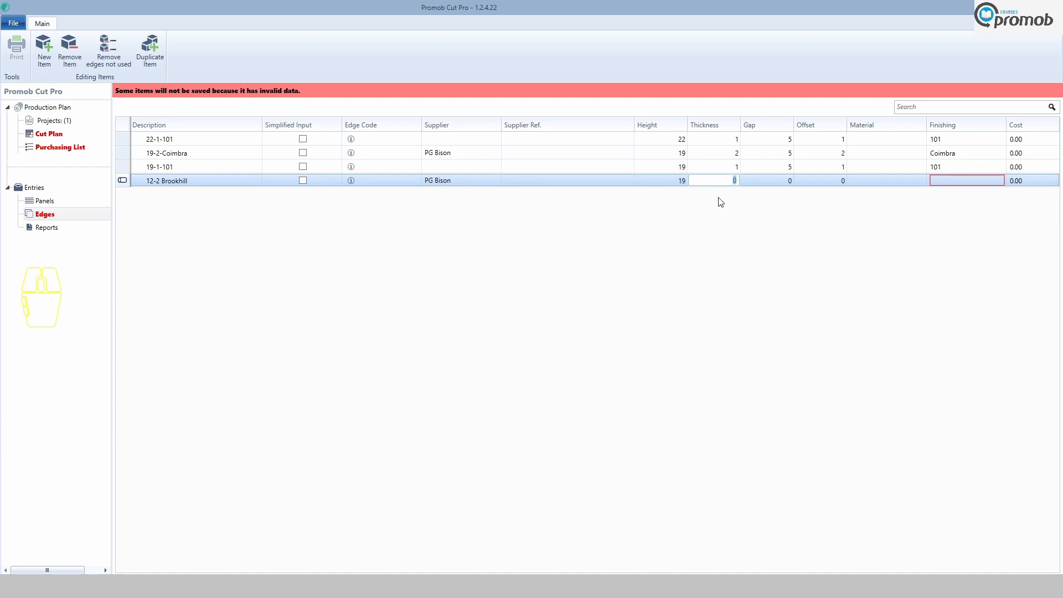
Set the edge band's gap to 5 and its offset to 2.
click(791, 183)
text(5)
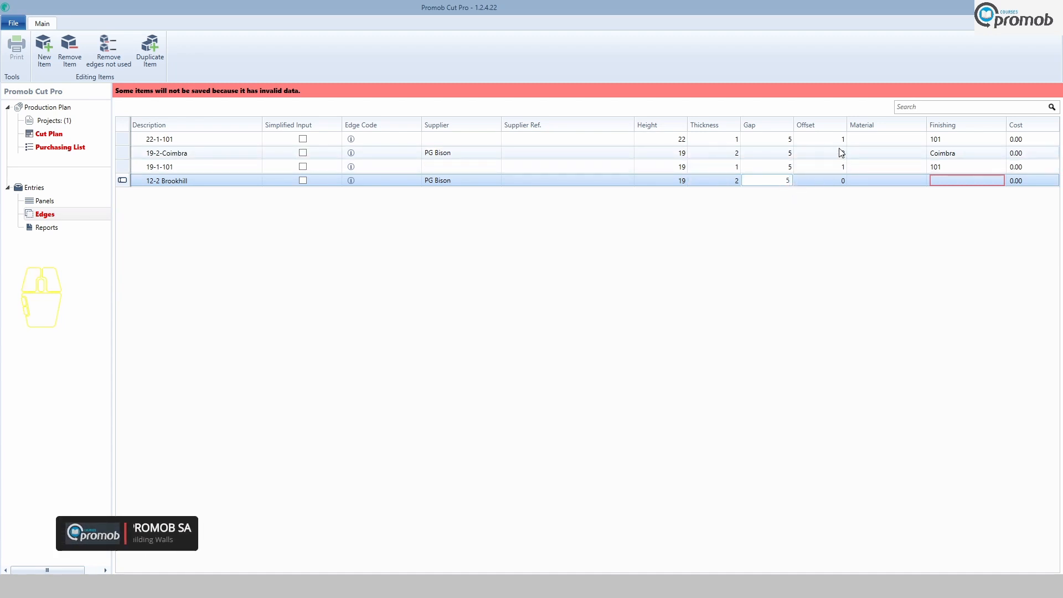
click(846, 184)
text(2)
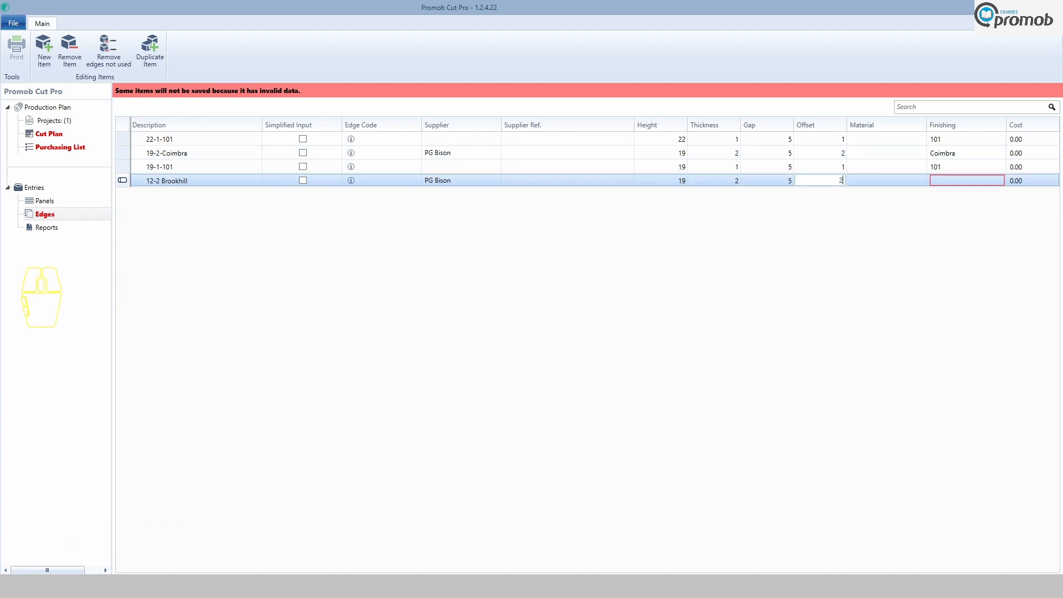
Set the edge band's finishing to Brookhill.
click(958, 180)
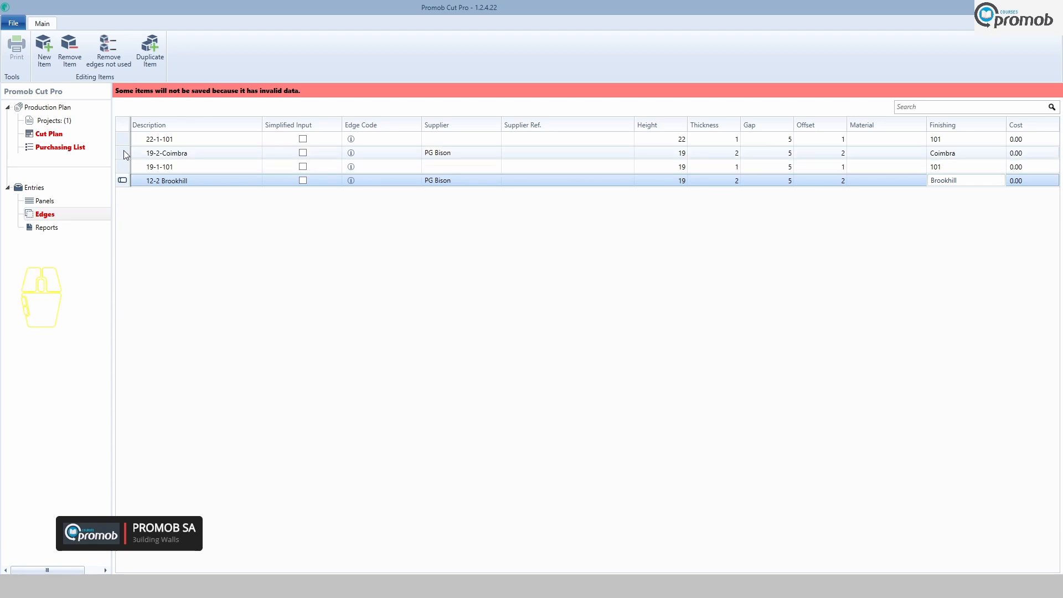
click(124, 166)
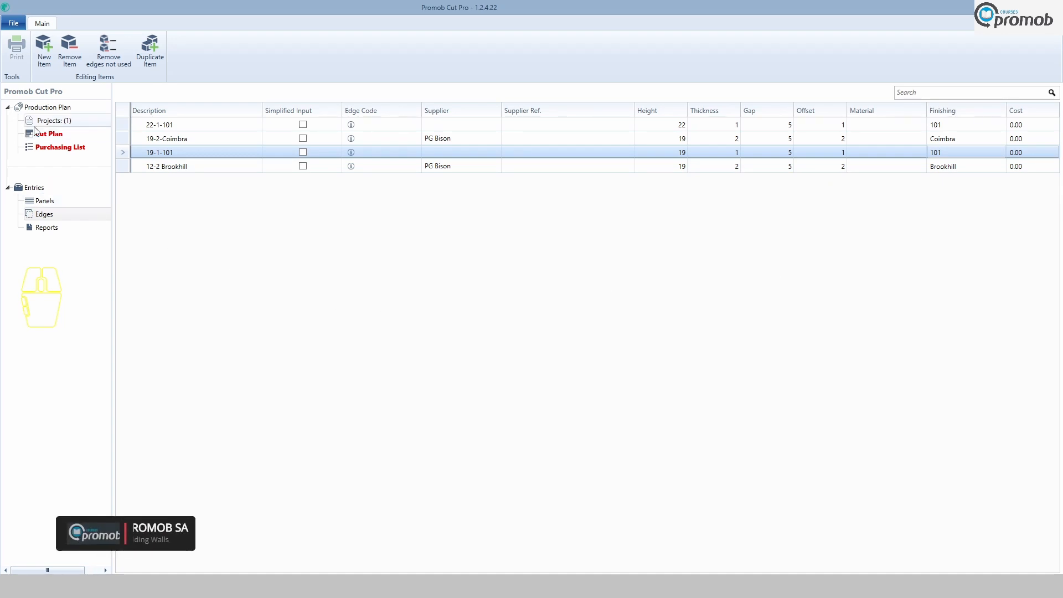
In the project, change the doors' raw material to PG Bison.Brookhill - MDF - 16 (2750x1830), replacing it in all items.
click(54, 121)
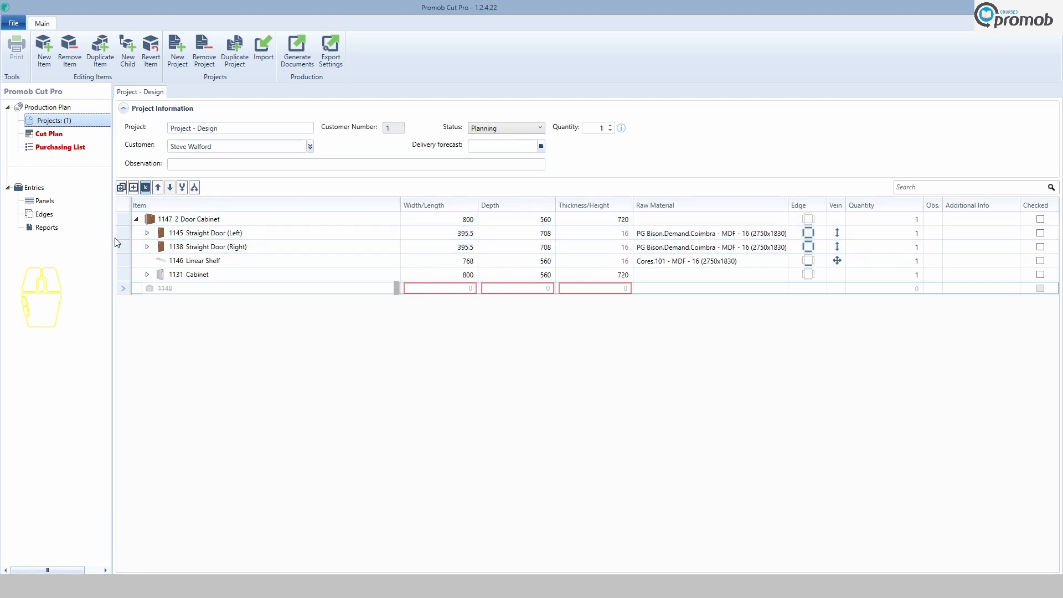
click(147, 233)
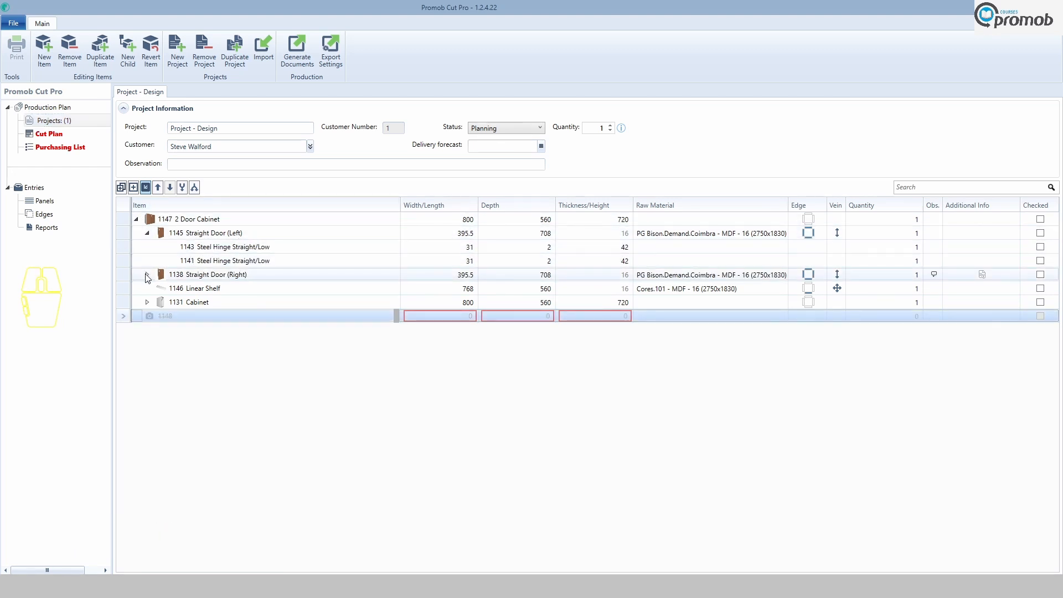
click(146, 274)
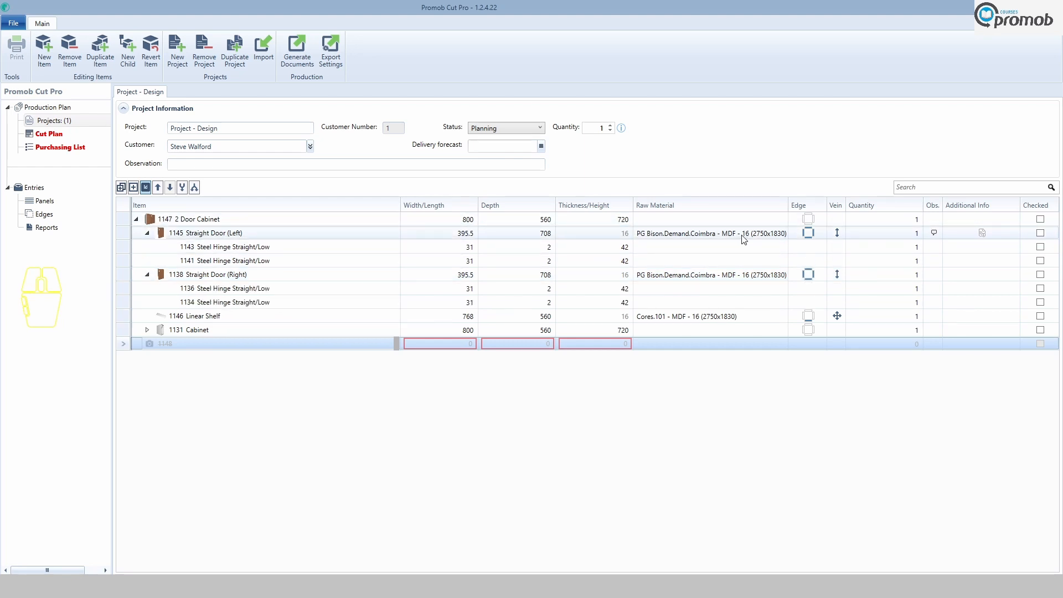
click(770, 235)
click(784, 237)
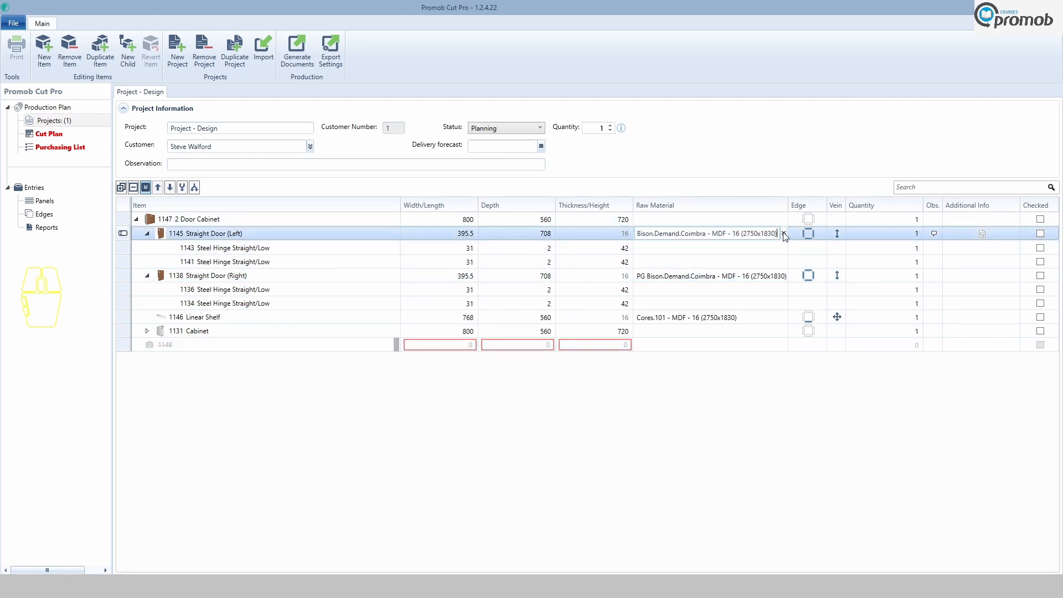
click(785, 236)
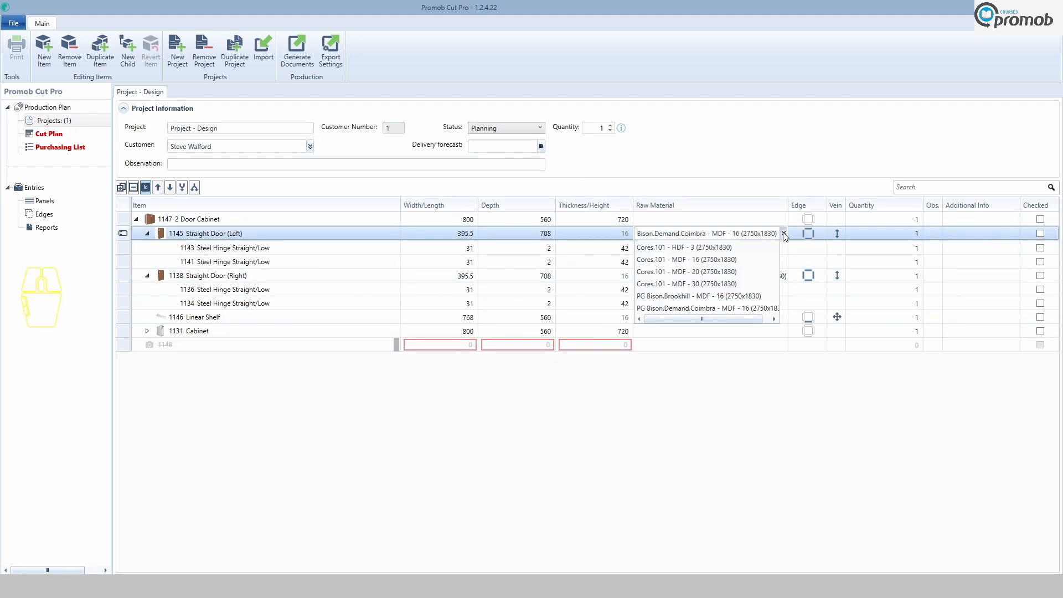
click(699, 298)
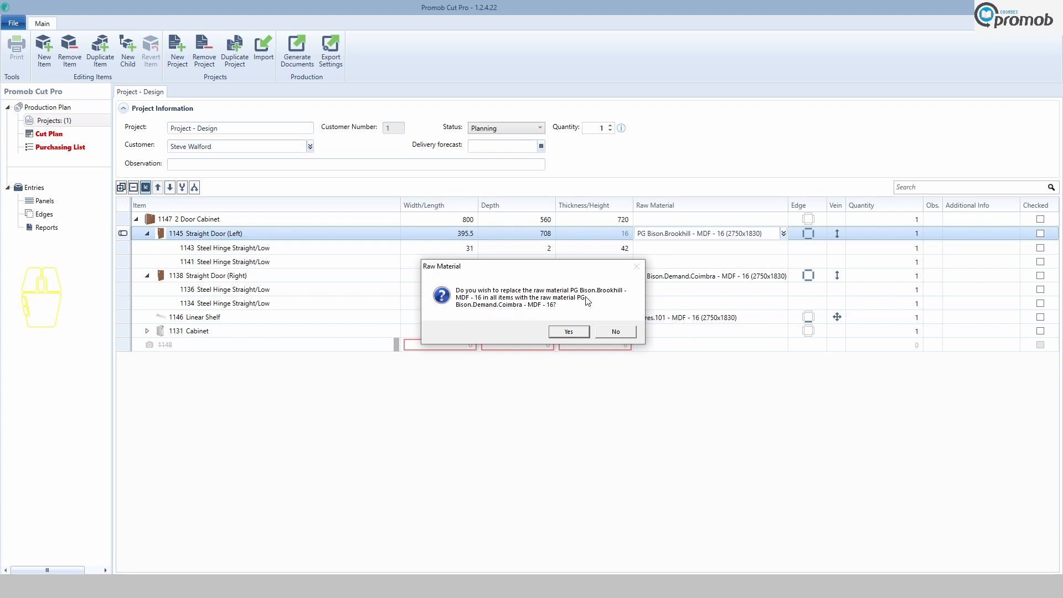
click(569, 332)
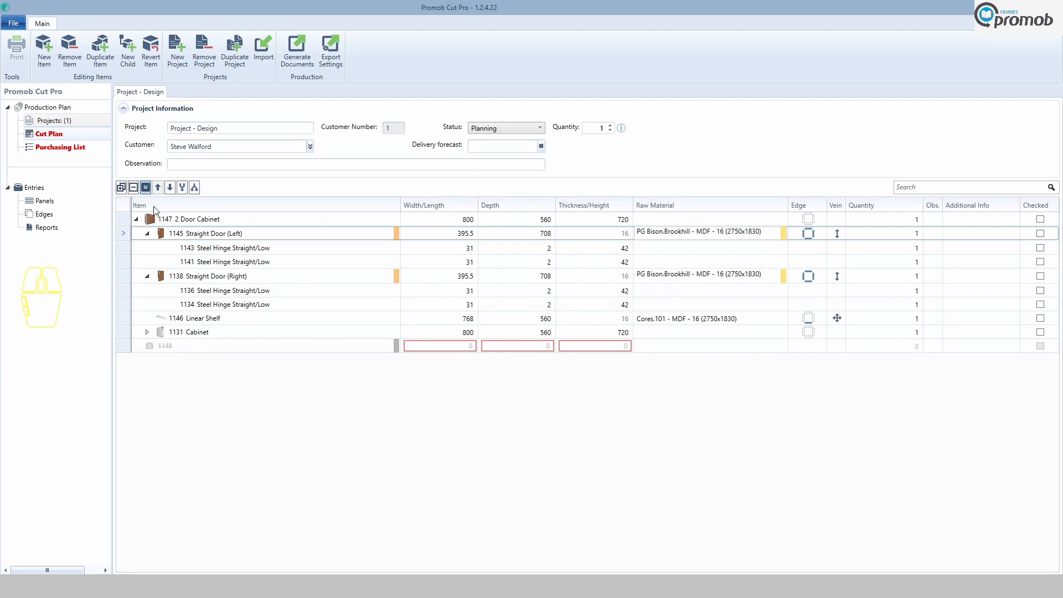
Open the cut plan and refresh it.
click(48, 136)
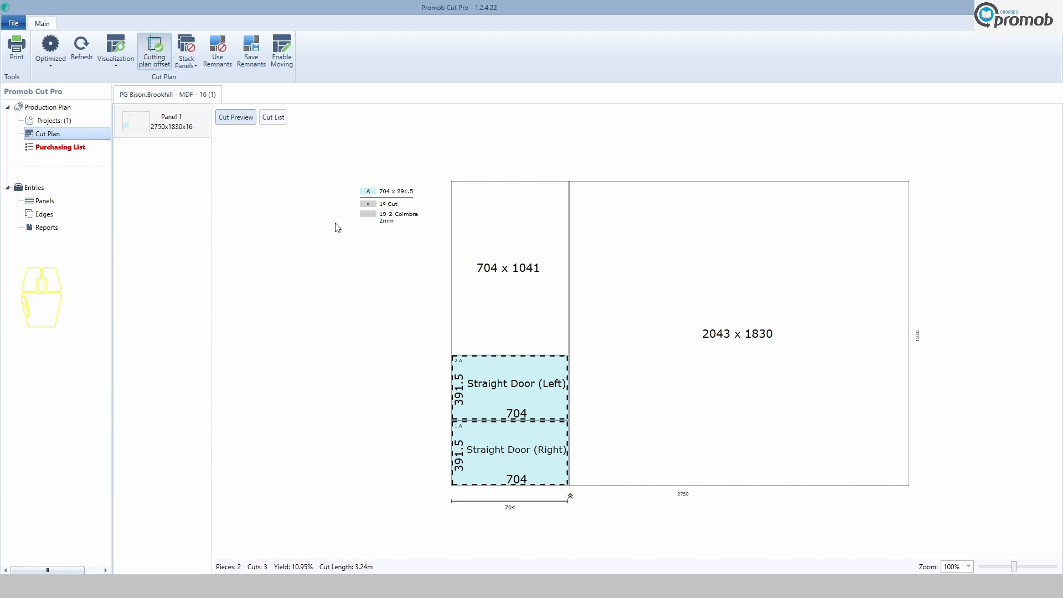
click(83, 52)
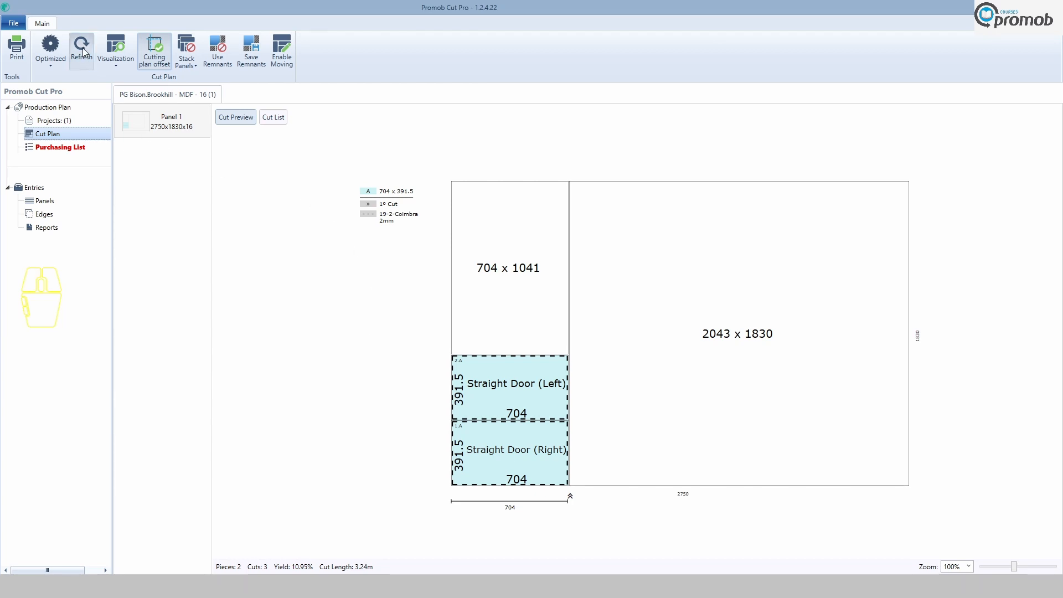
click(83, 50)
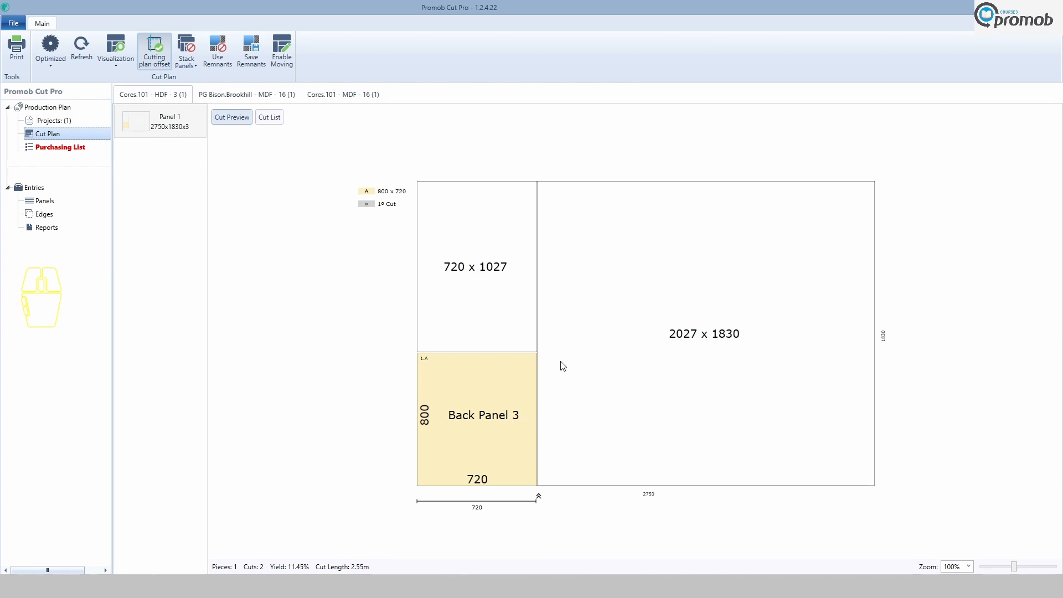
Review the cut plans for the Brookhill and Cores.101 MDF panels, then open the purchasing list.
click(242, 98)
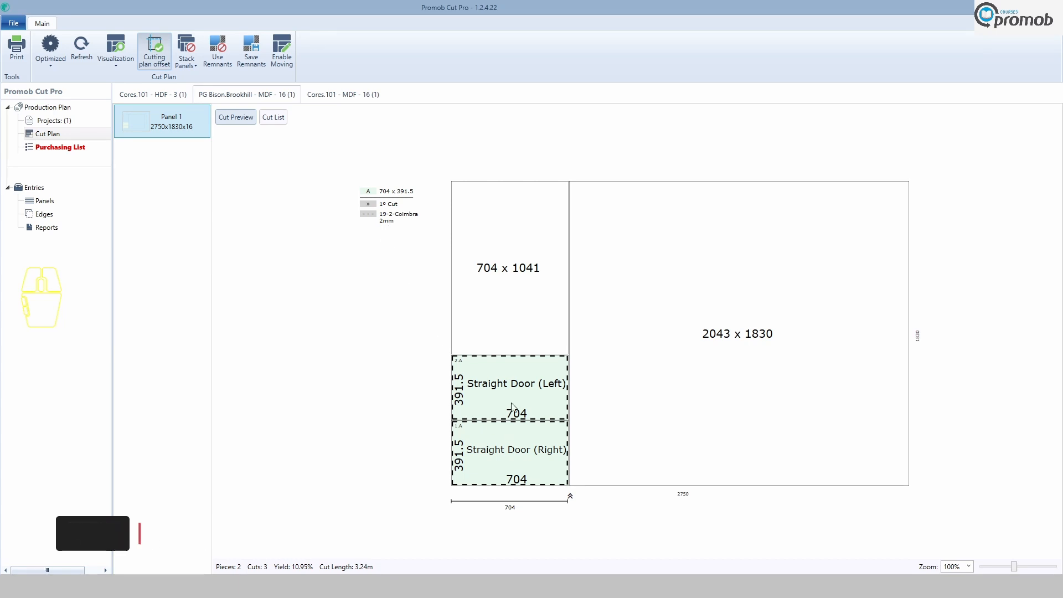
mouse_move(512, 408)
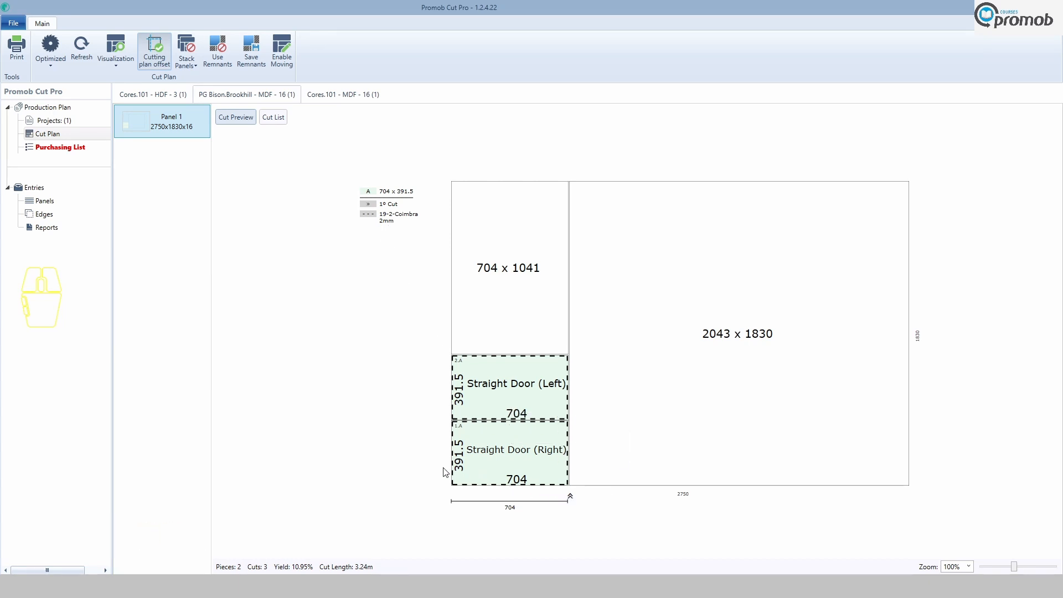
click(357, 95)
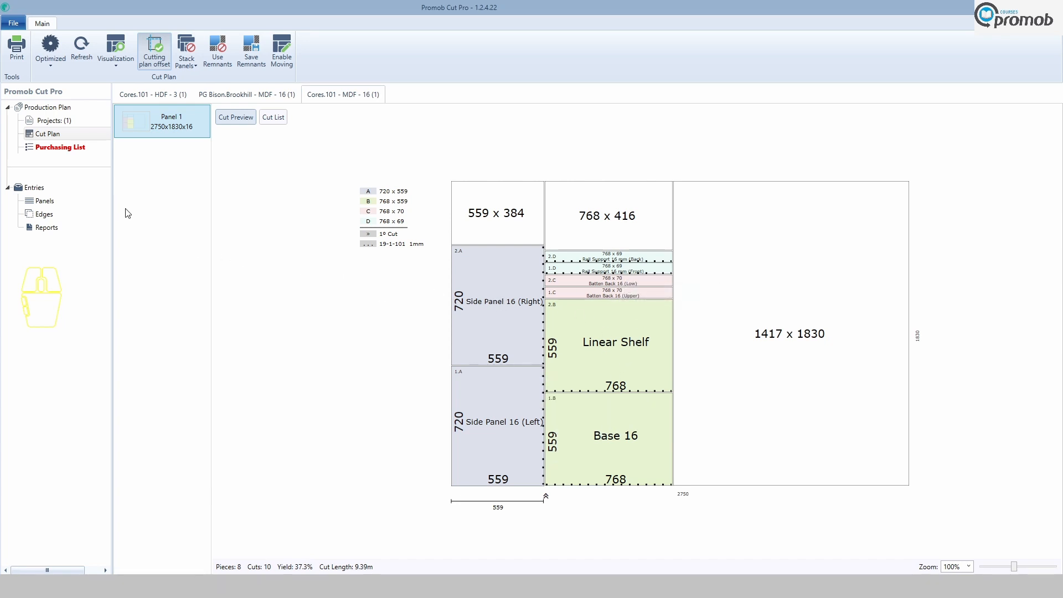
click(65, 148)
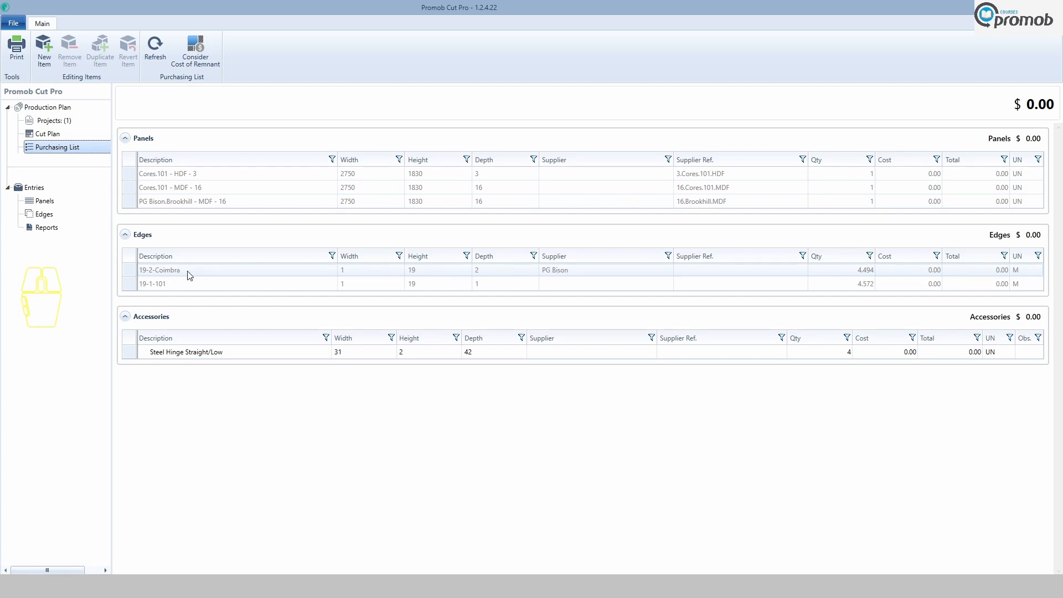
Open the project and replace the left straight door's edge banding with 19-2-Brookhill on all four sides.
click(61, 121)
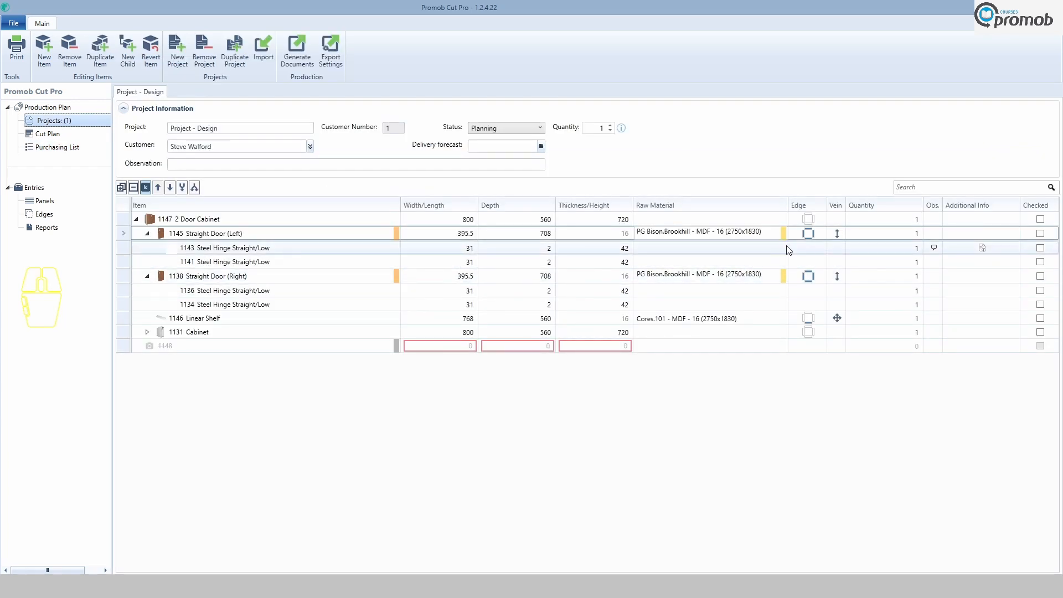
click(806, 235)
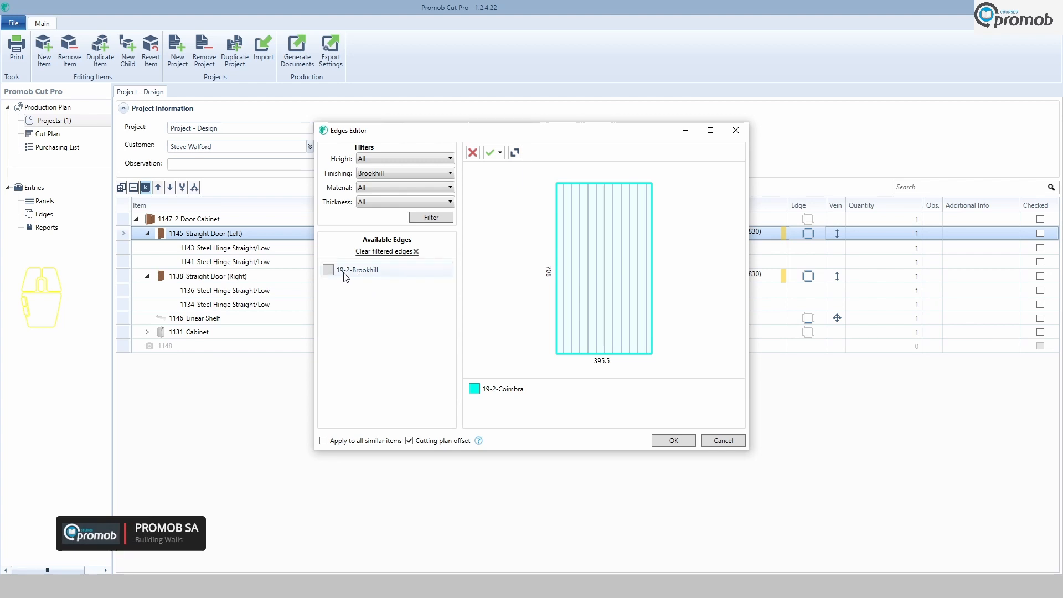
click(329, 271)
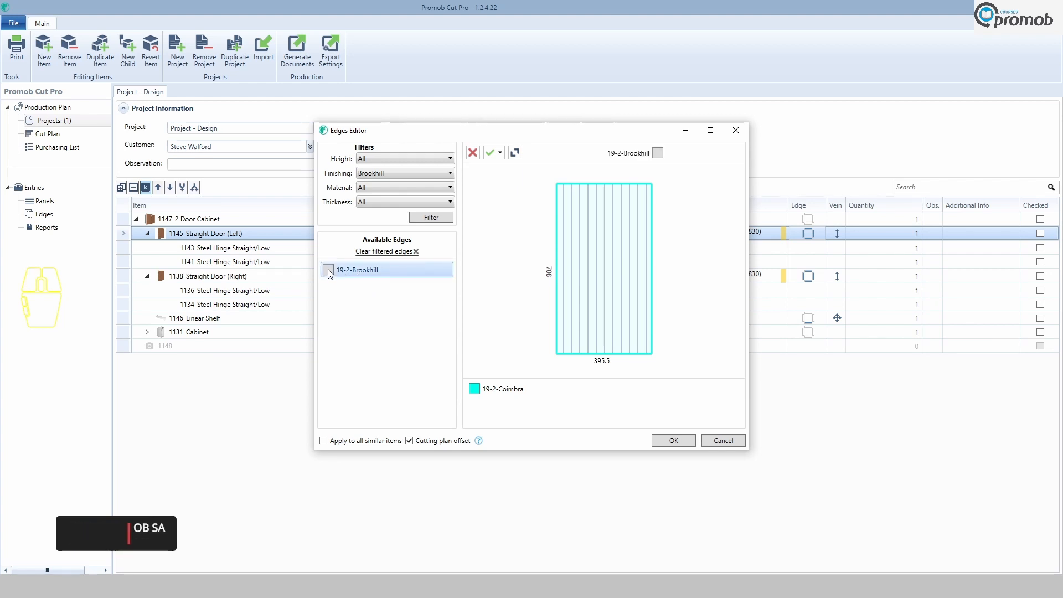
click(473, 152)
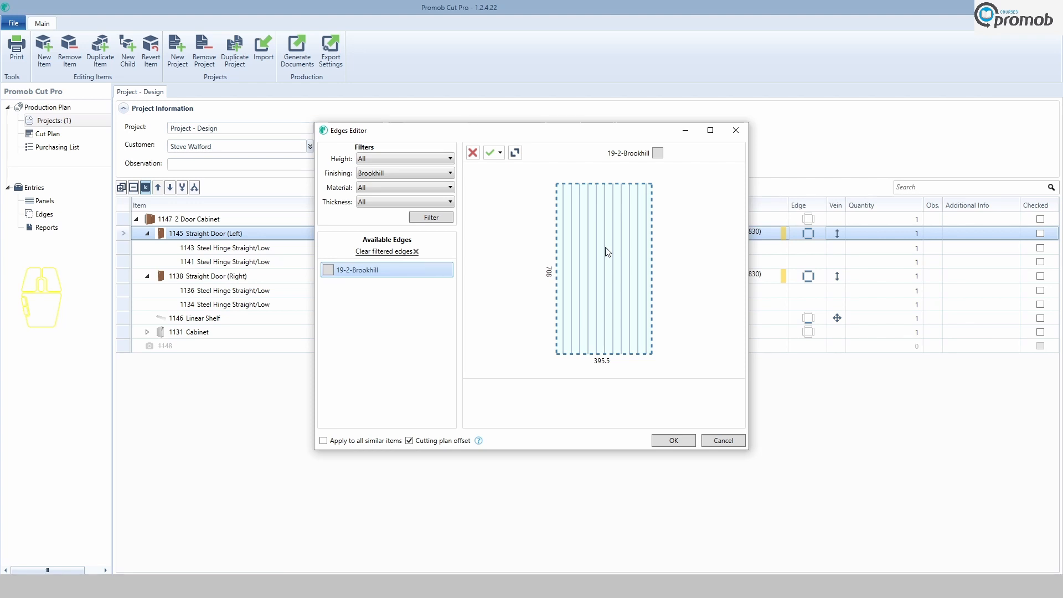
click(327, 269)
click(500, 152)
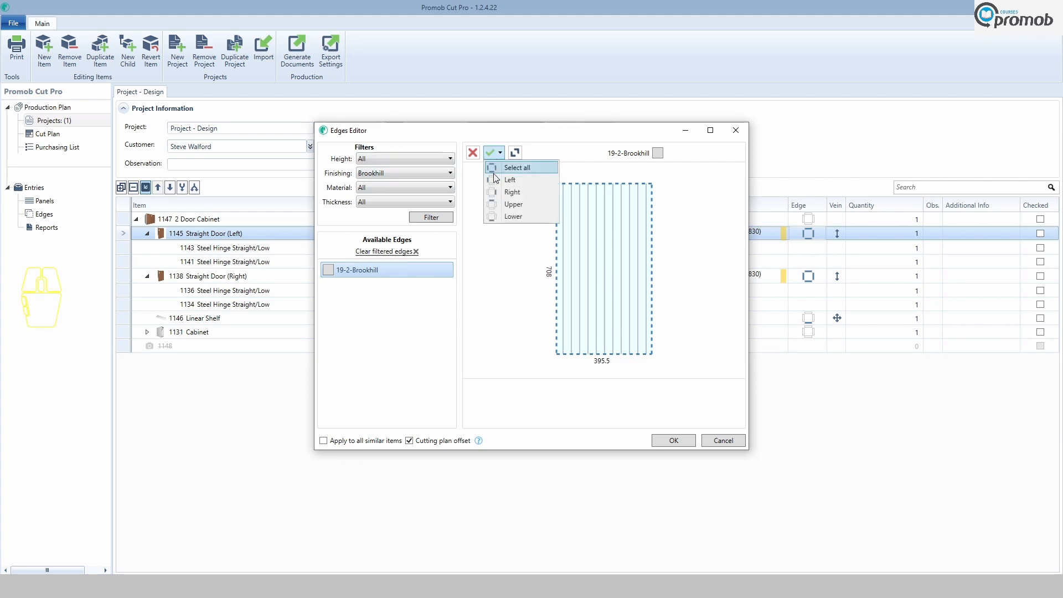
click(524, 168)
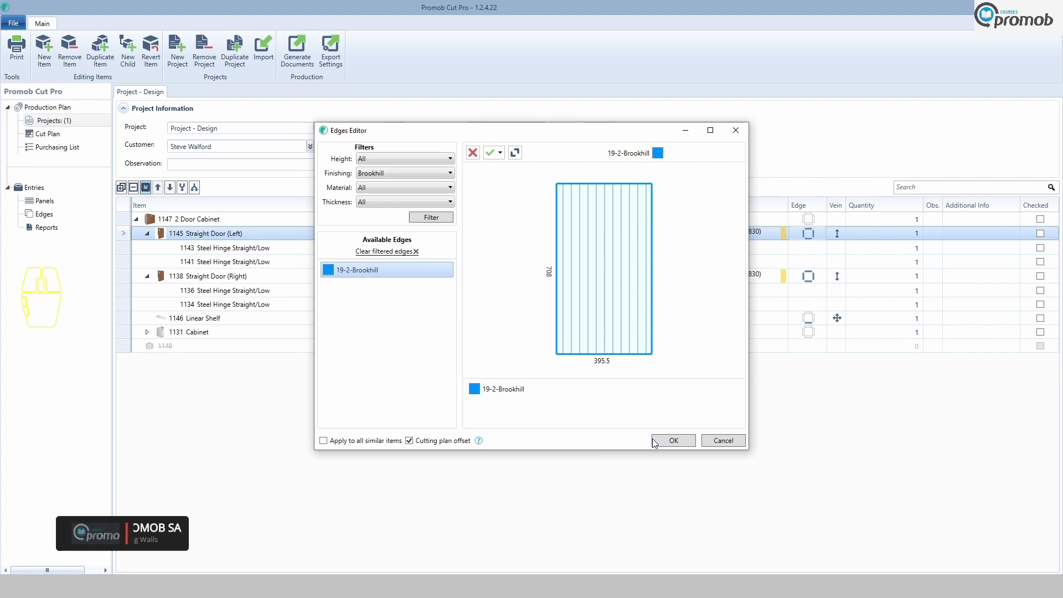
click(672, 441)
Replace the right straight door's edge banding with 19-2-Brookhill on all four sides.
double_click(809, 276)
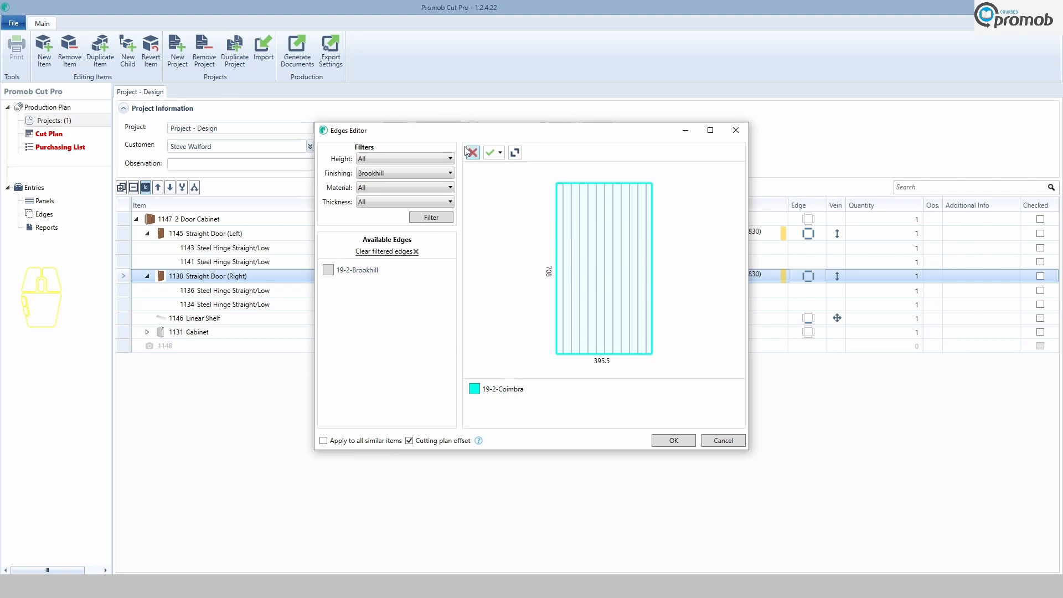
click(474, 153)
click(346, 271)
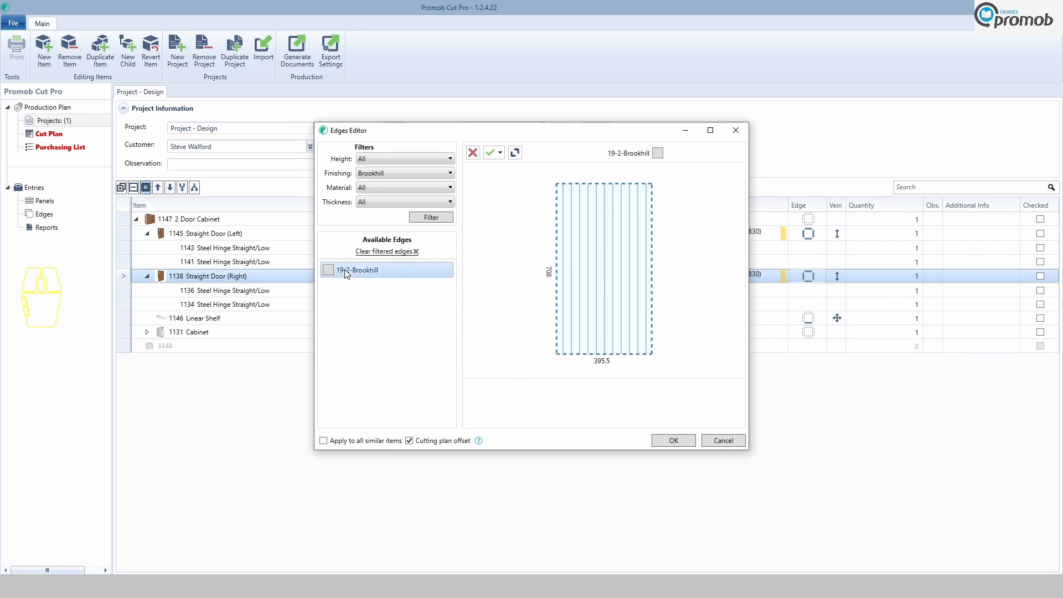
click(500, 153)
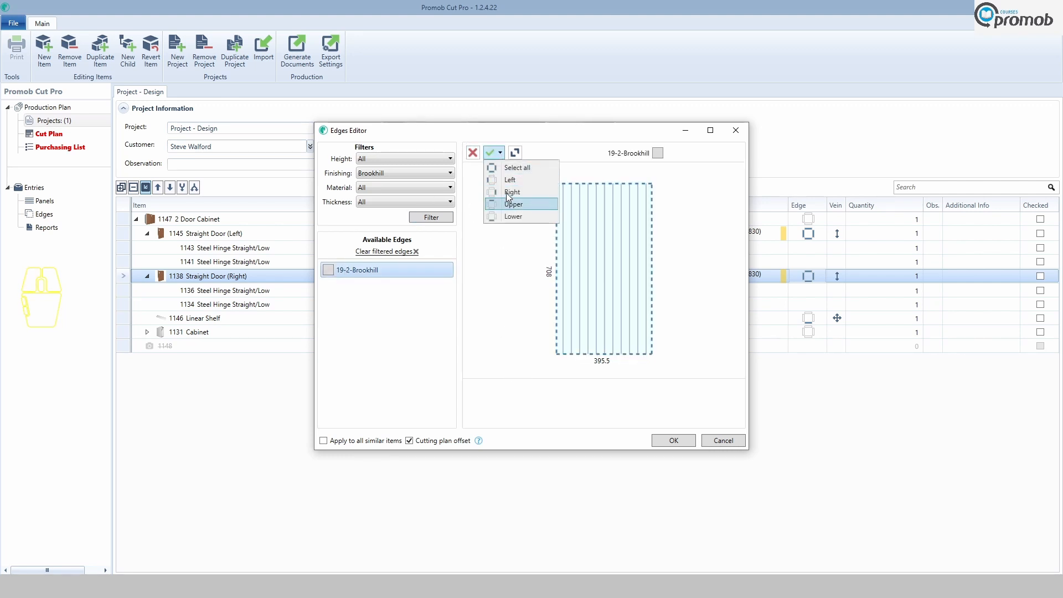
click(518, 168)
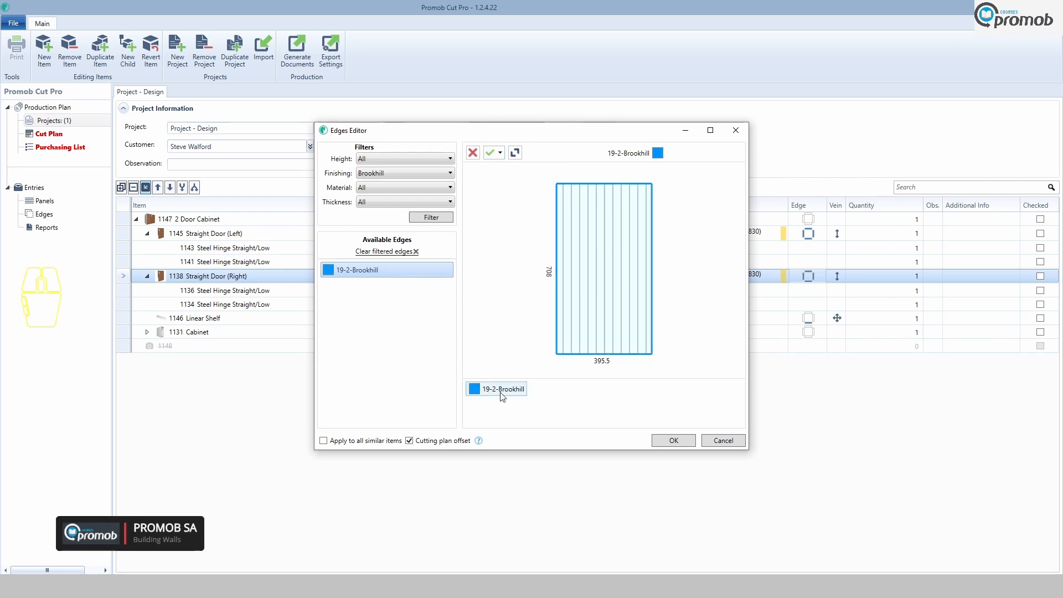
click(674, 440)
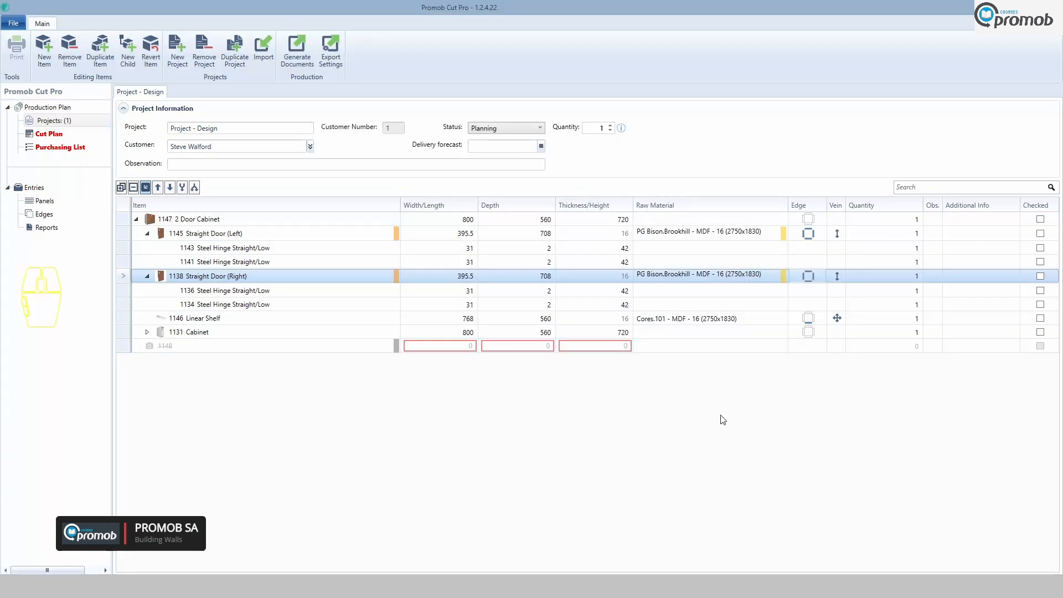
Review the linear shelf's edge banding, then open the purchasing list.
double_click(808, 320)
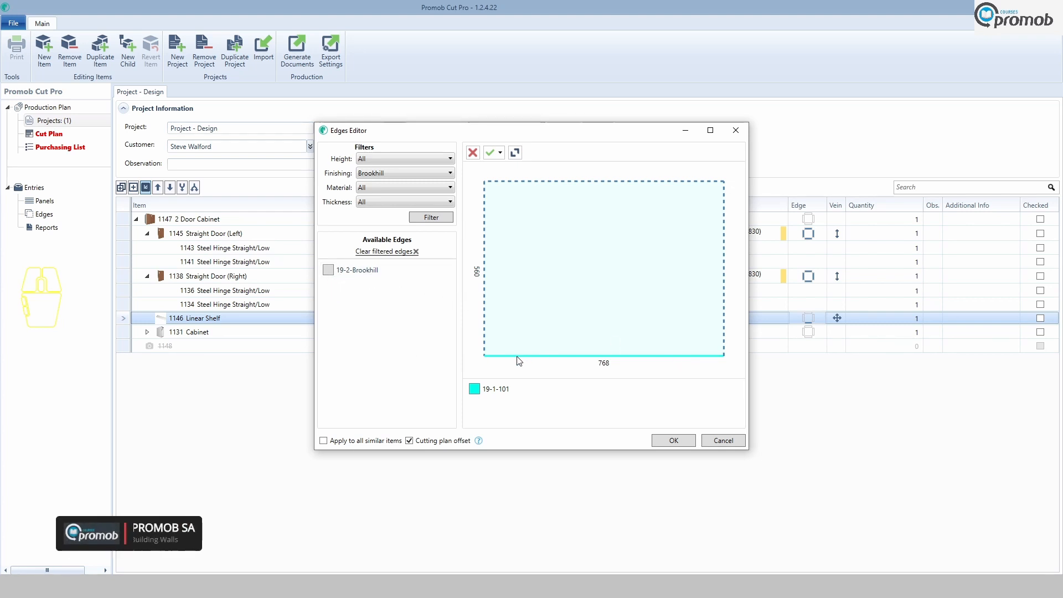
click(736, 442)
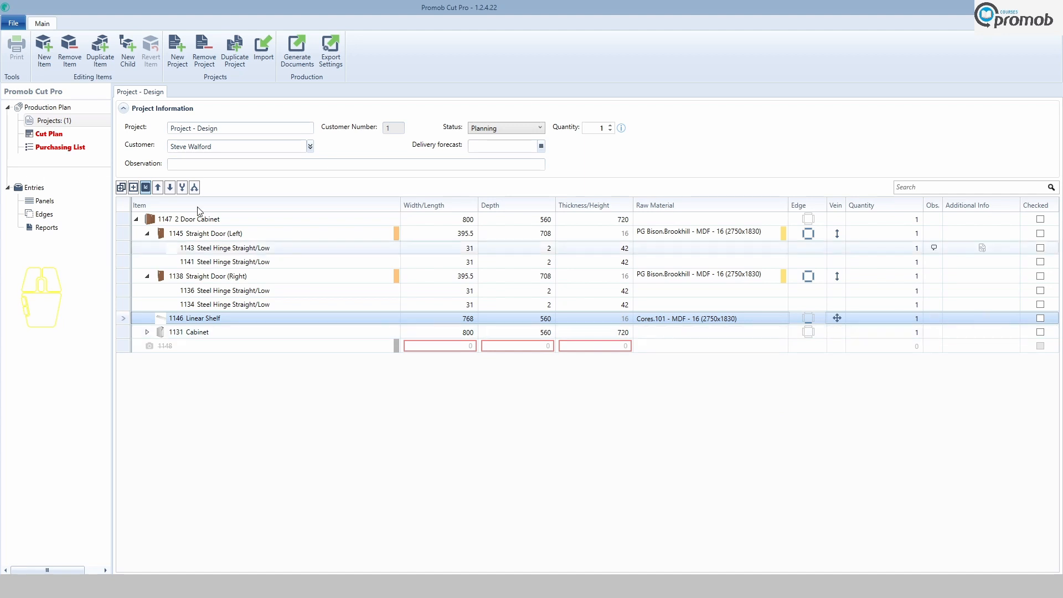
click(52, 148)
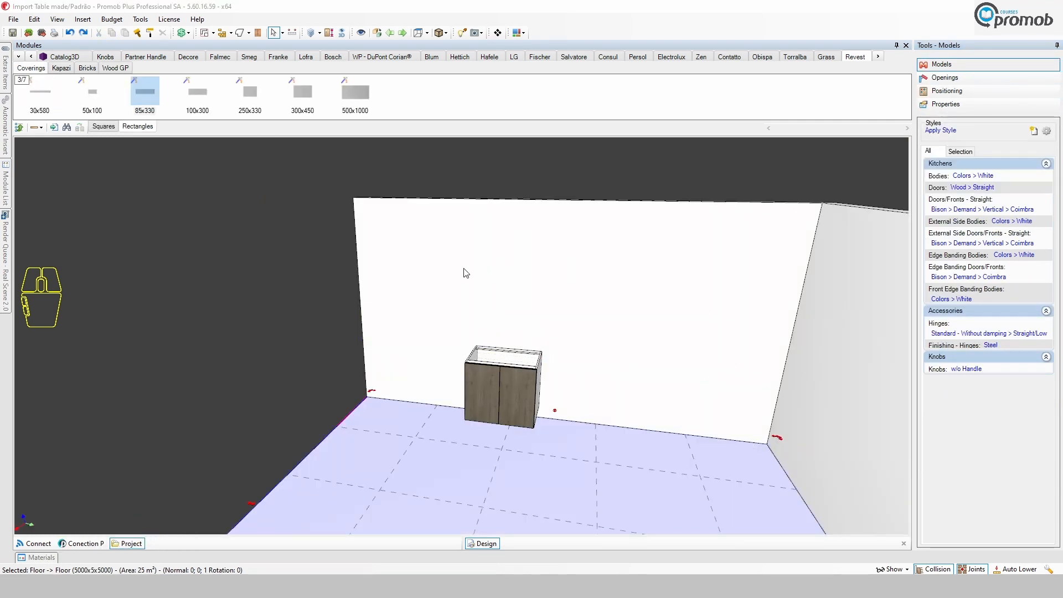
In Promob Plus, assign the Wood > Hard > Sanded Rough > Satin MCode finishing to the selected straight door.
click(951, 105)
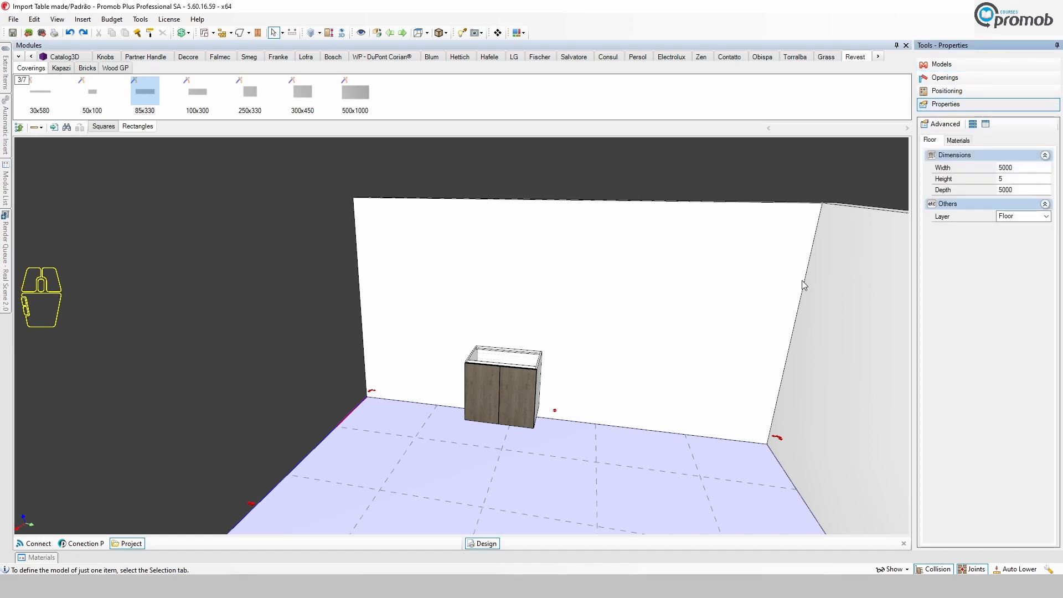
click(501, 389)
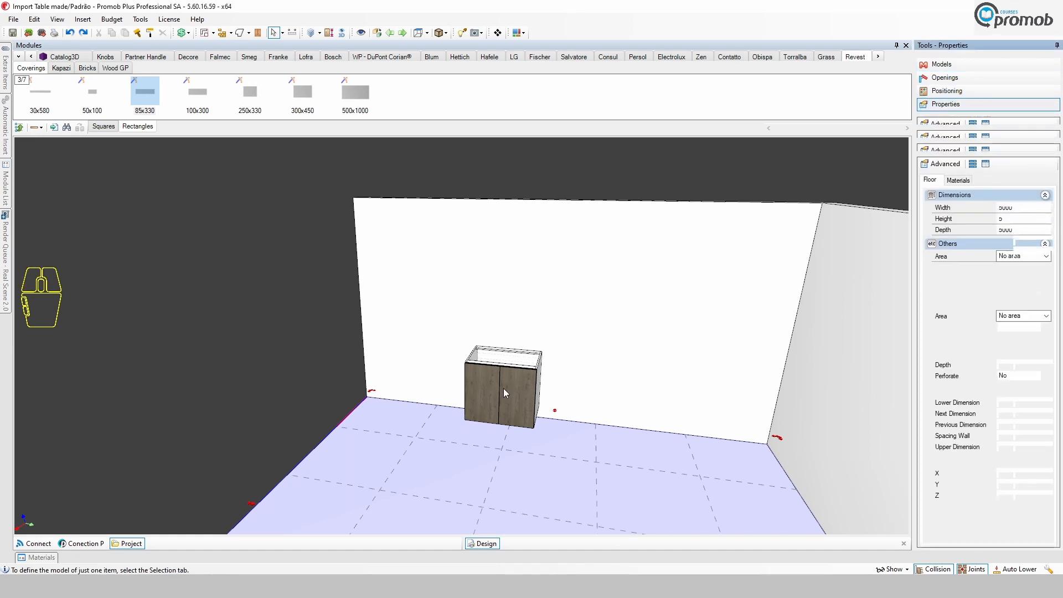
click(516, 397)
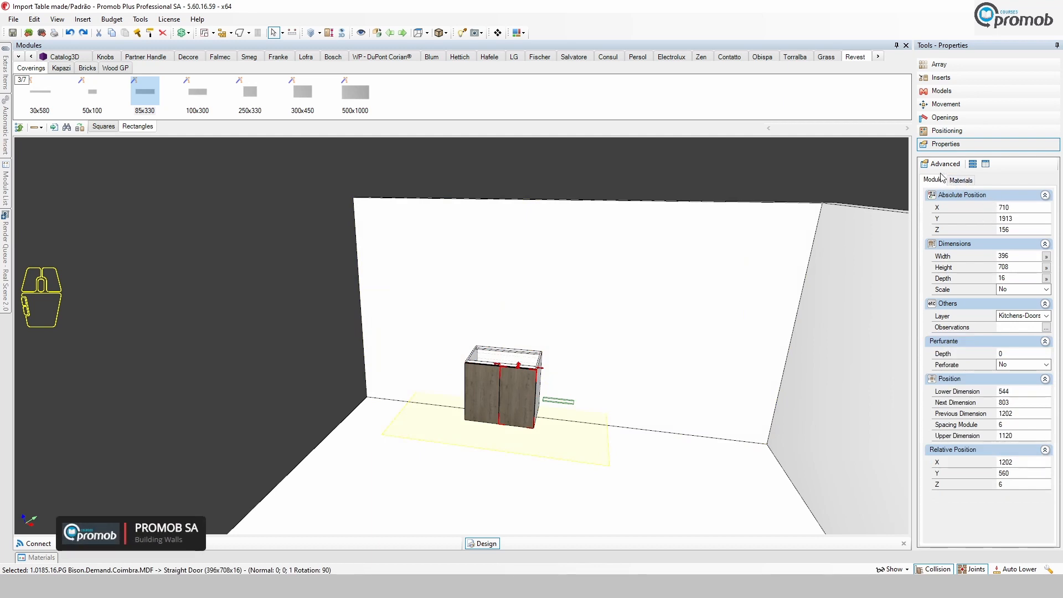
click(964, 181)
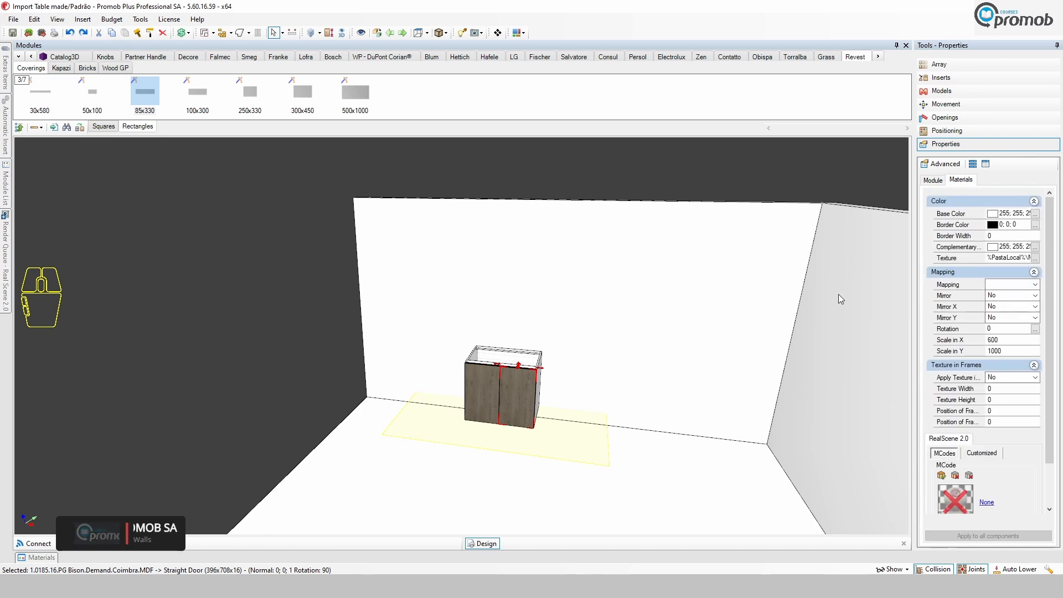
scroll(985, 408, down, 2)
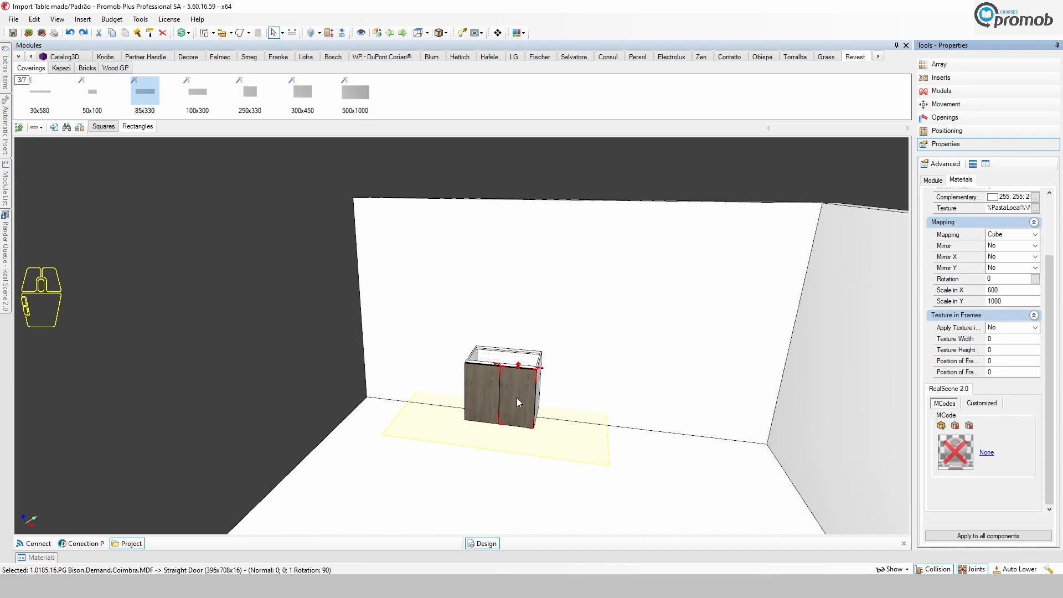
click(958, 465)
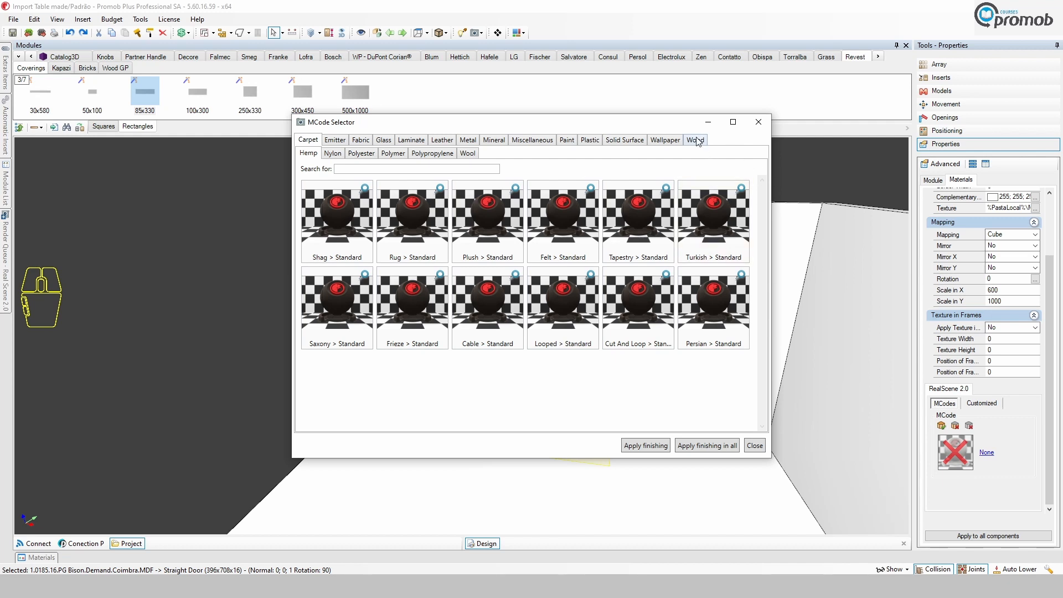
click(697, 142)
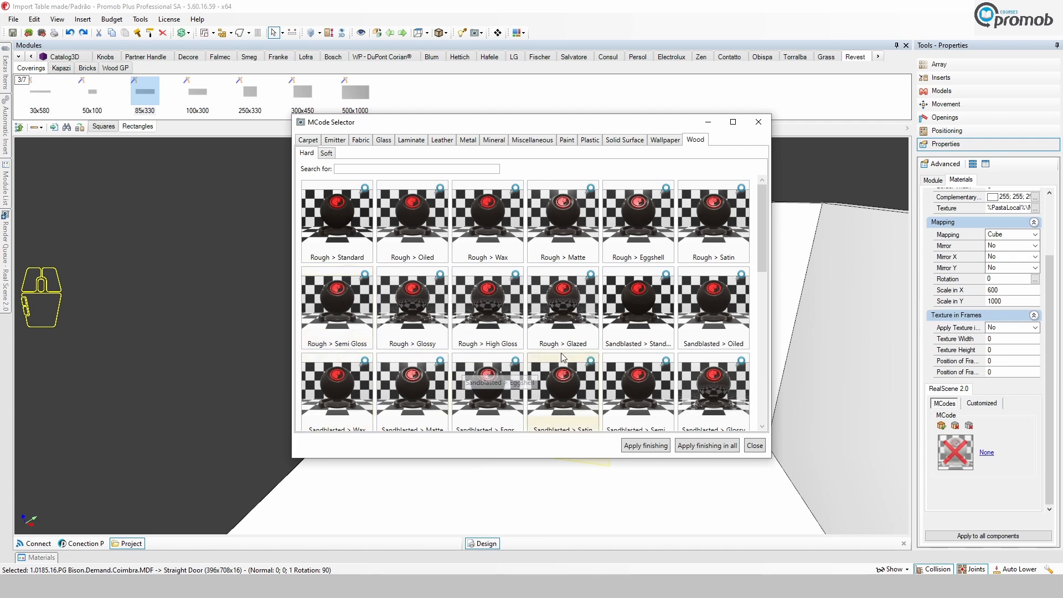
scroll(564, 346, down, 3)
scroll(579, 346, down, 2)
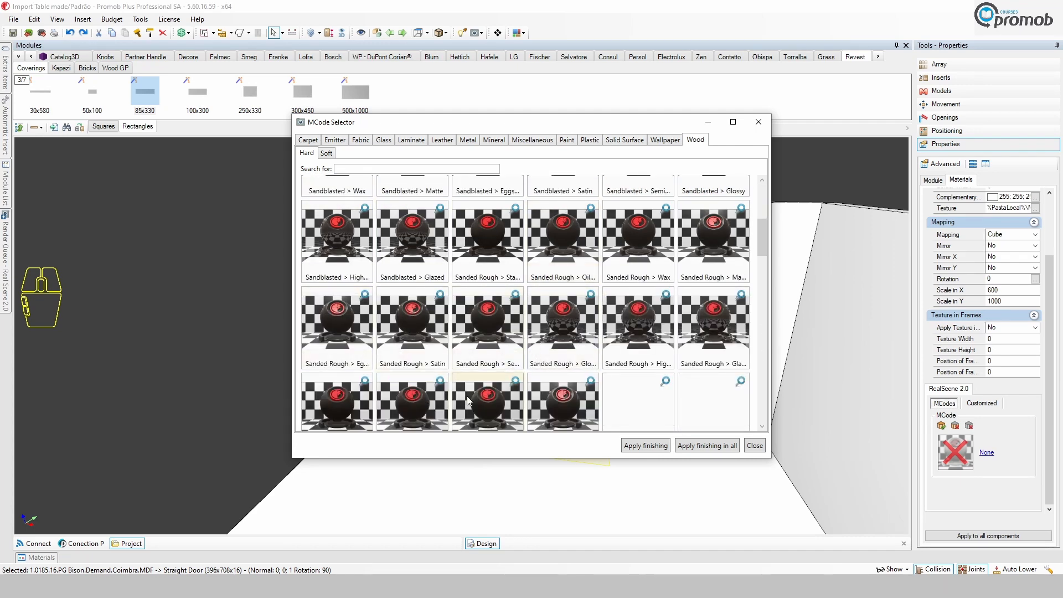
click(415, 320)
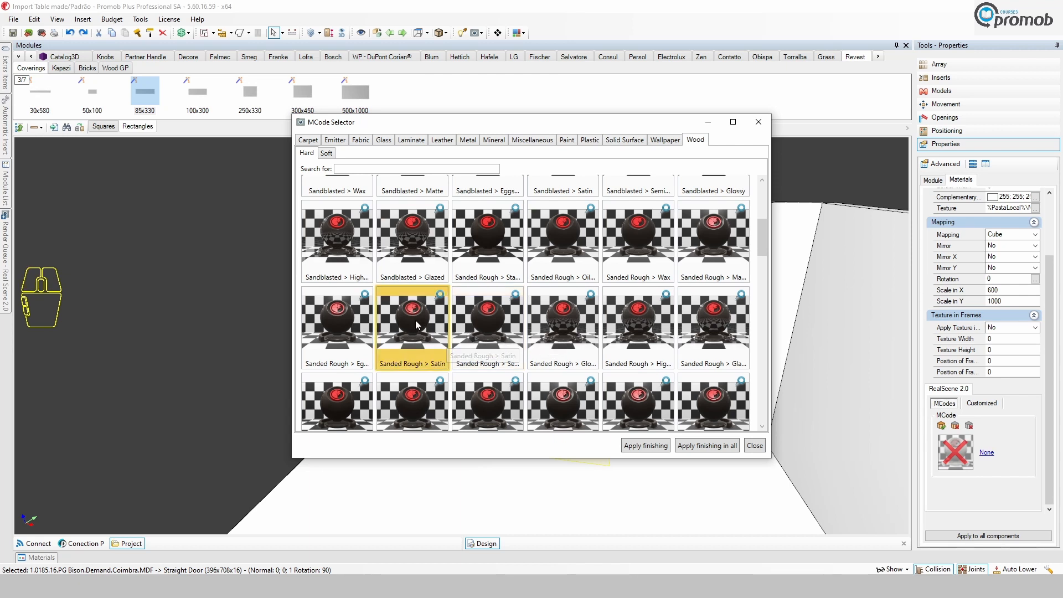
click(646, 446)
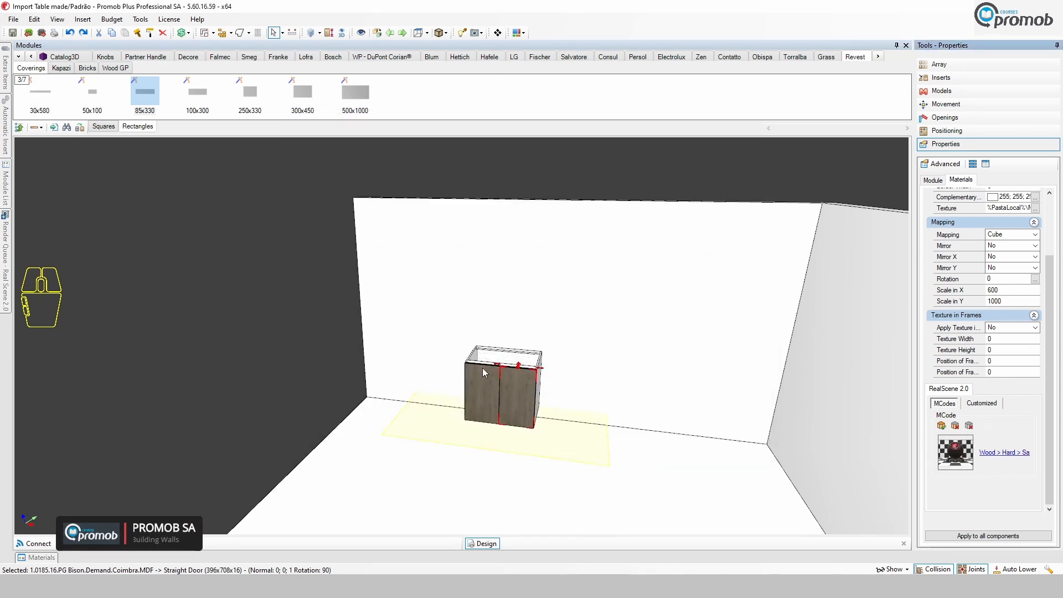
Apply the 10 - Floor material from the Walls | Floors library to the room's floor.
click(508, 390)
click(492, 390)
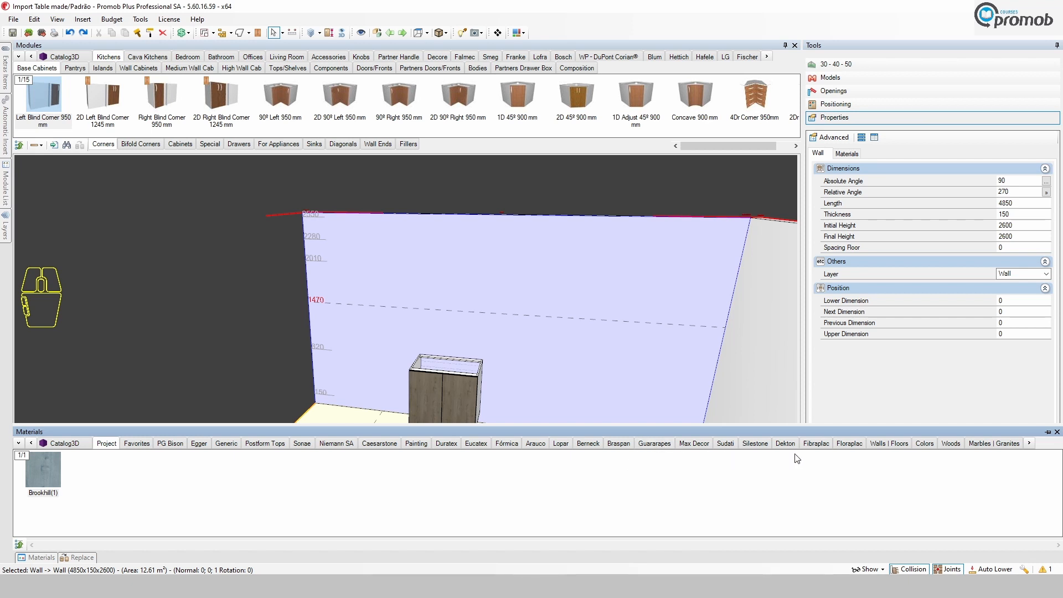
click(888, 444)
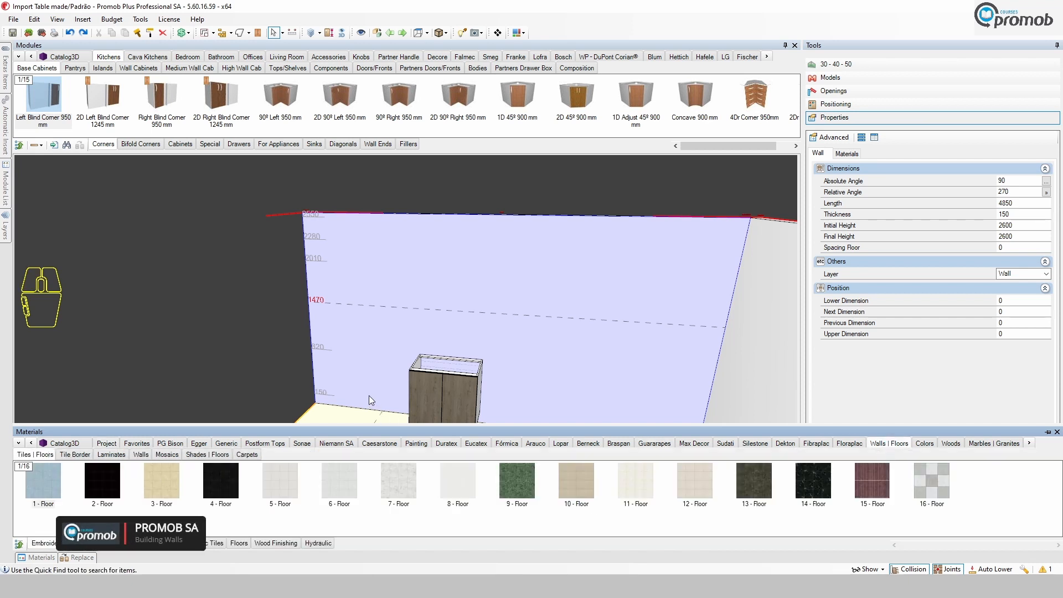
scroll(373, 362, down, 1)
middle_drag(374, 362, 382, 271)
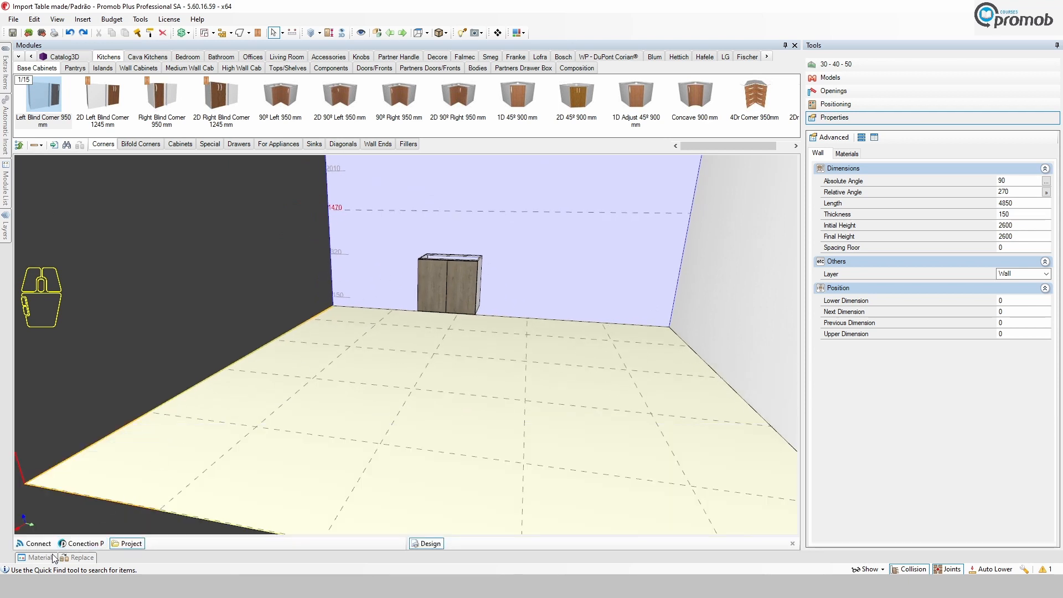
click(53, 558)
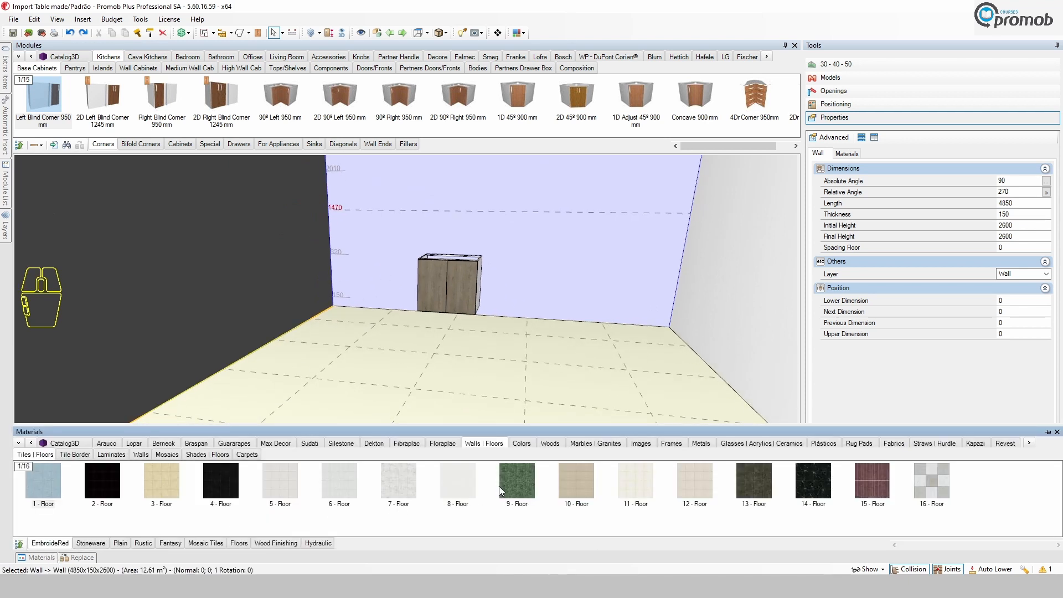
drag(568, 489, 365, 356)
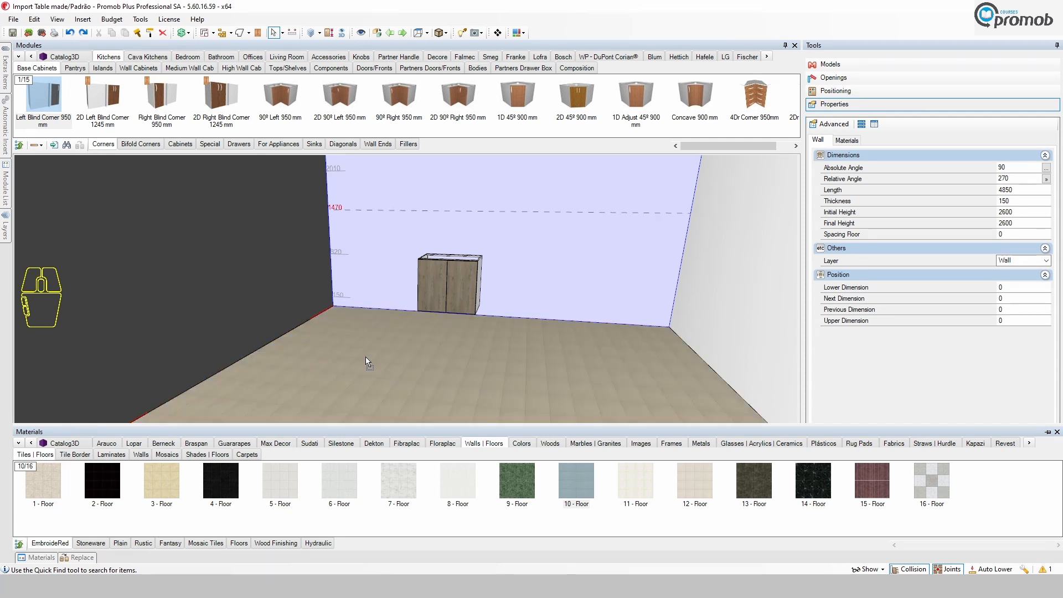
Inspect the floor's MCode finishing in its material properties.
click(400, 356)
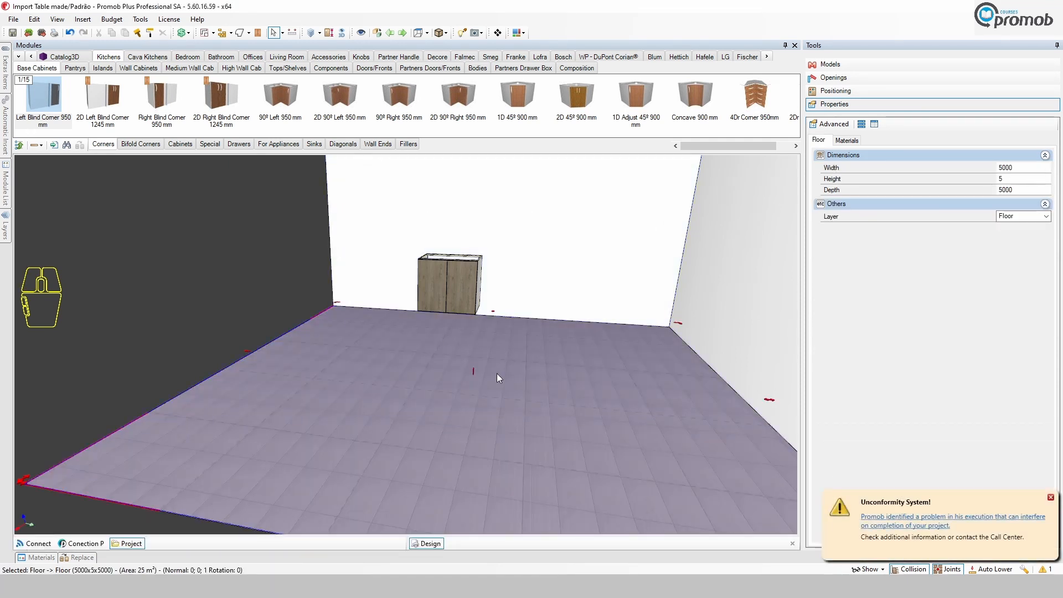
click(1050, 497)
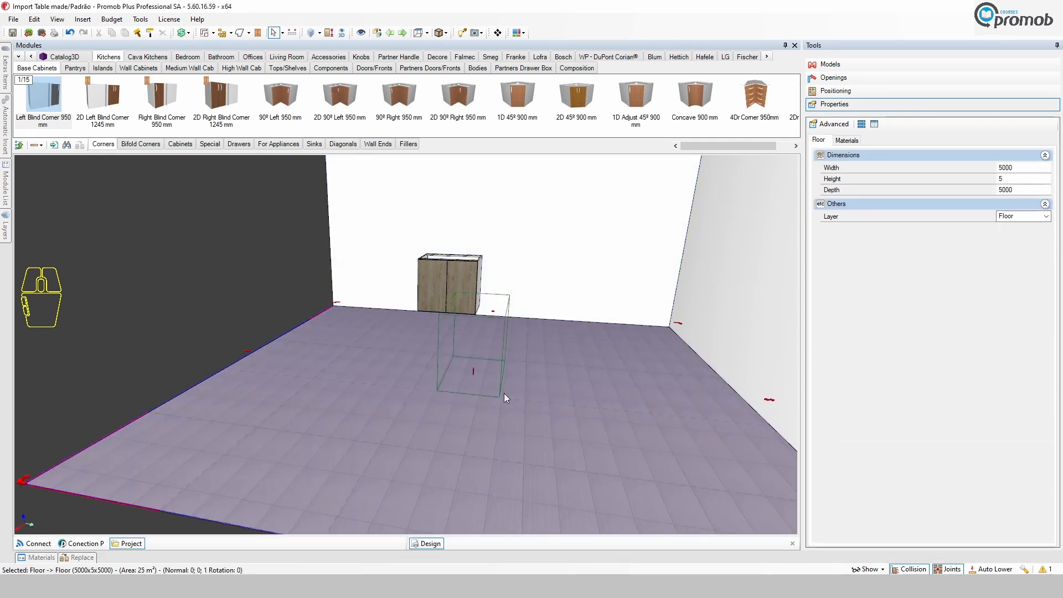
click(848, 104)
click(847, 141)
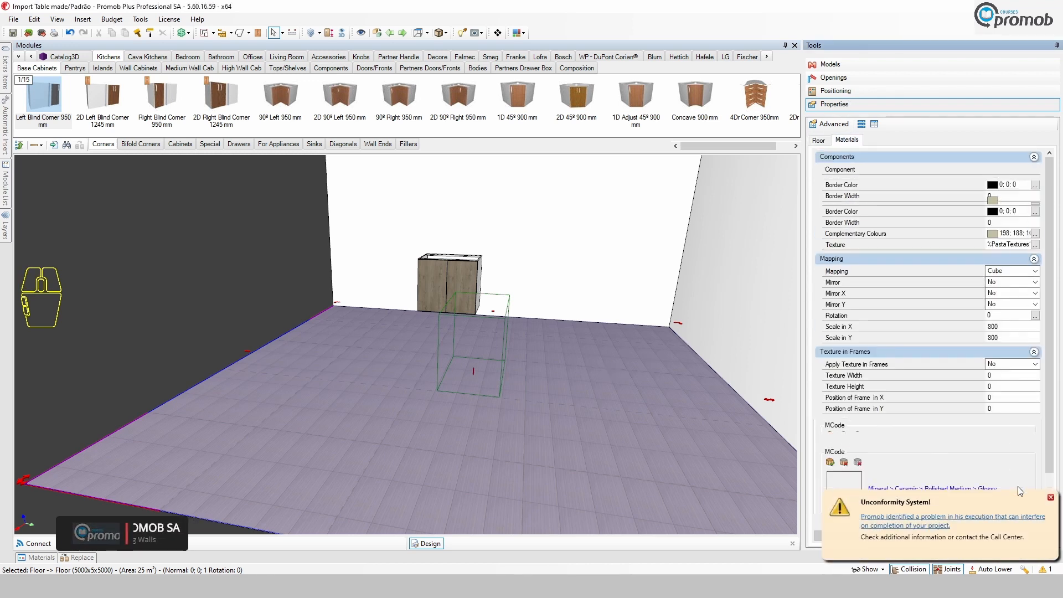
click(1050, 497)
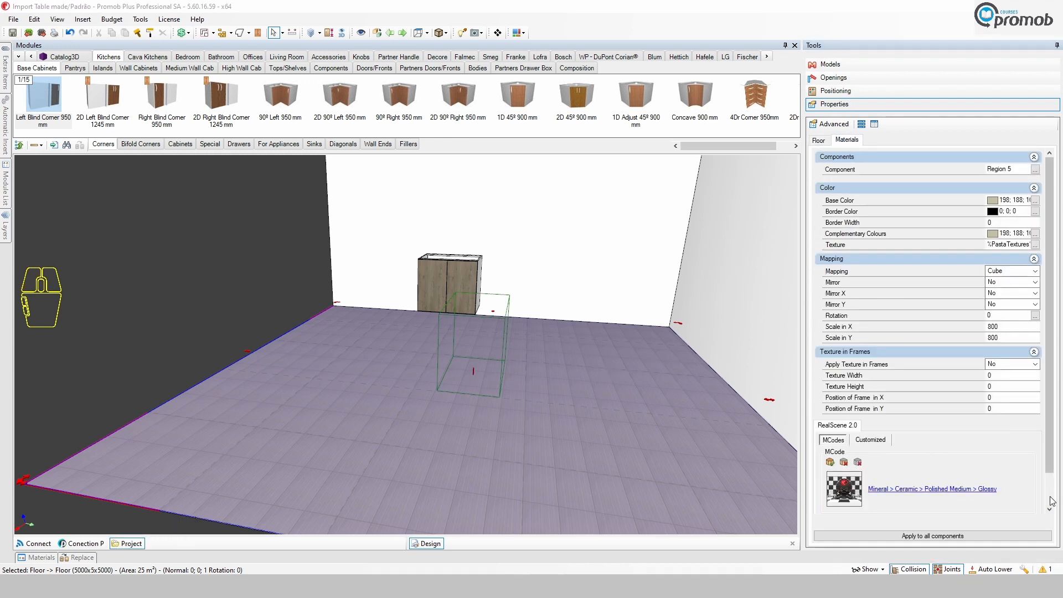
click(943, 490)
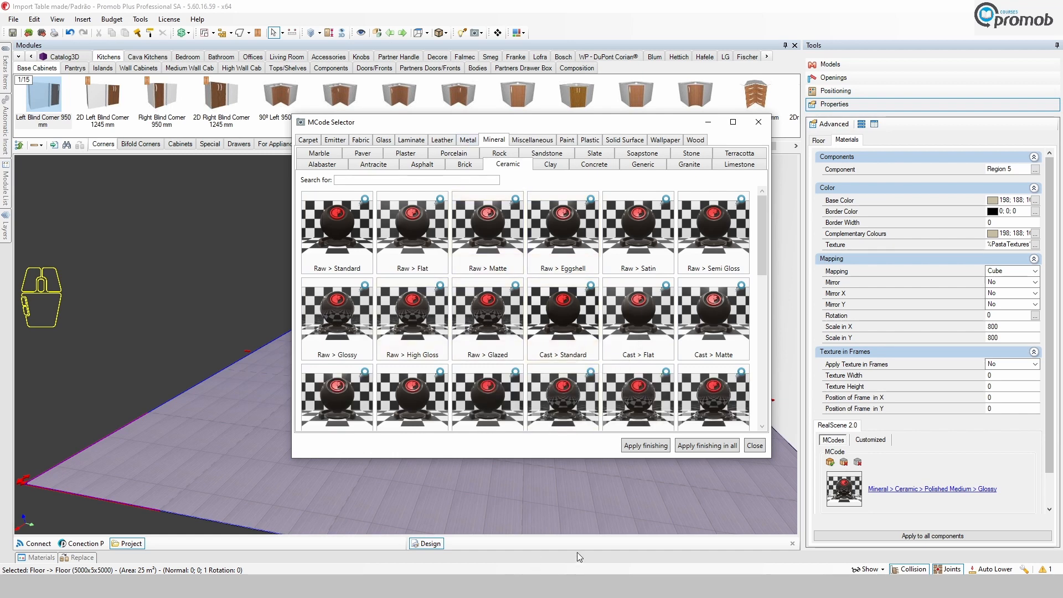
click(754, 446)
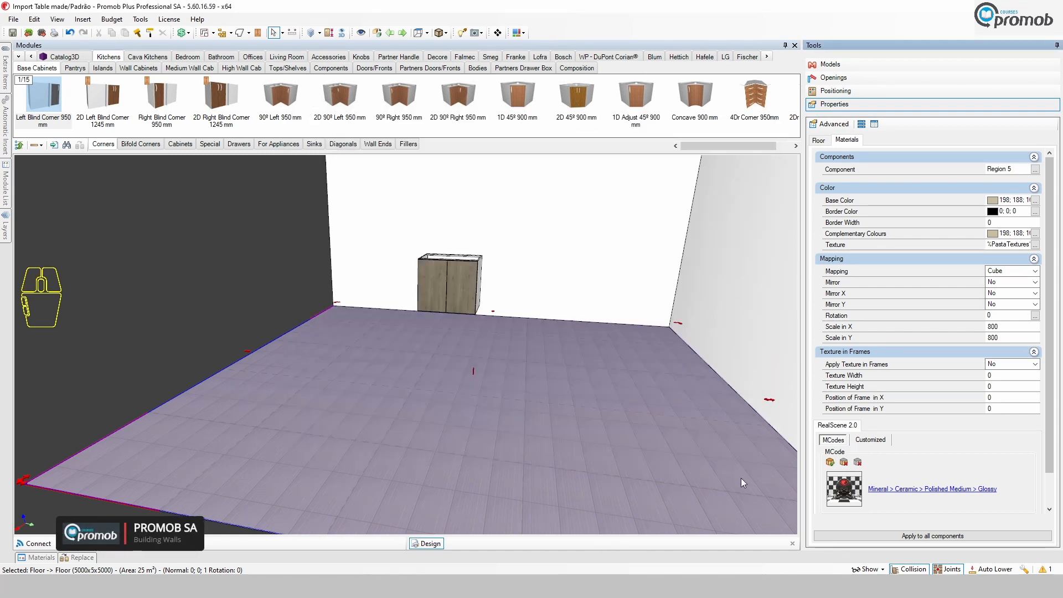